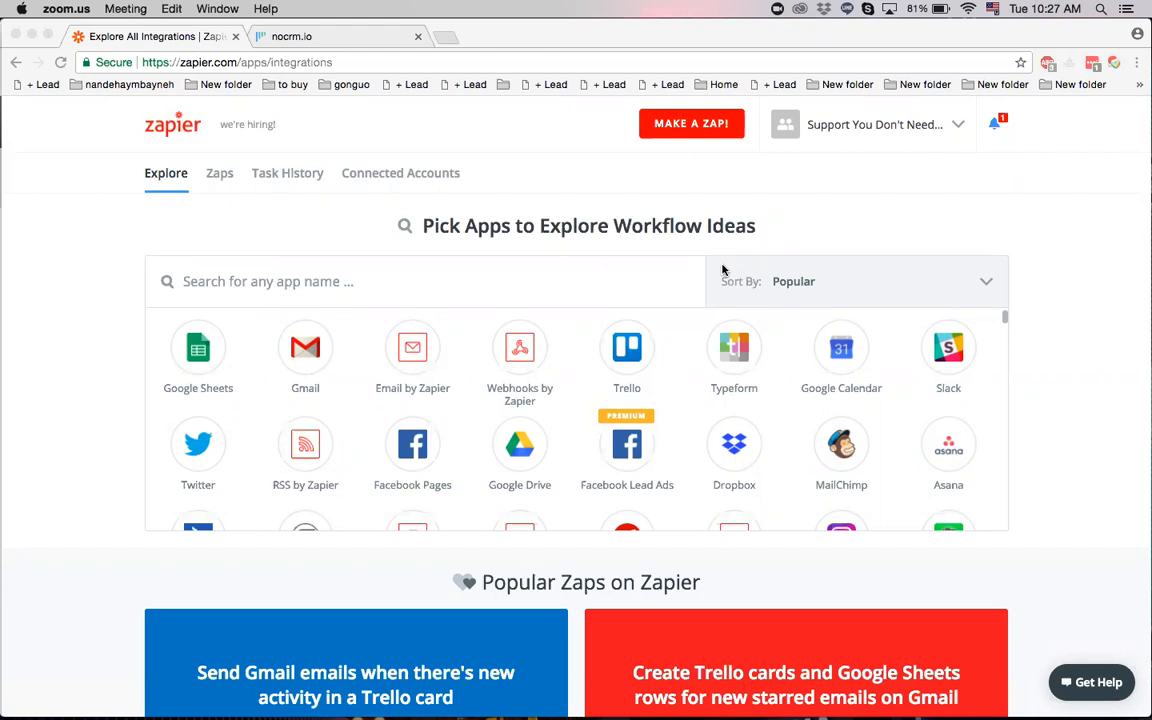
Create a new Zap with Facebook Lead Ads as the trigger app and New Lead as the trigger.
left_click(709, 158)
left_click(707, 130)
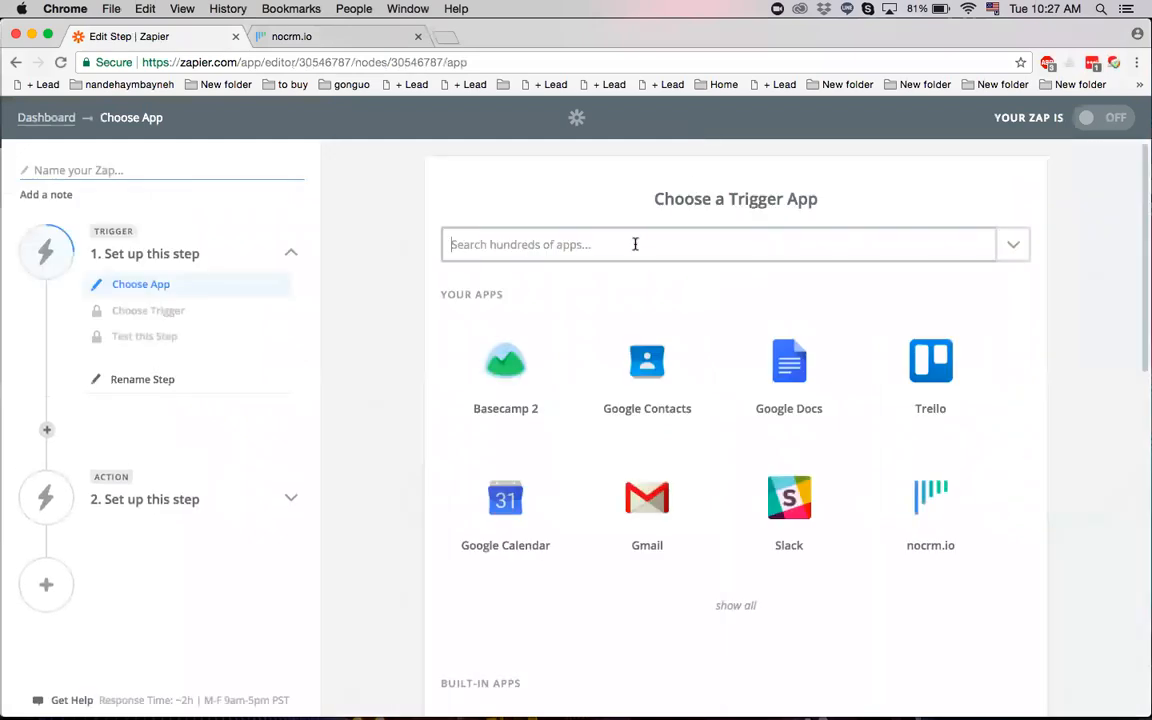
left_click(635, 244)
type("faceoo")
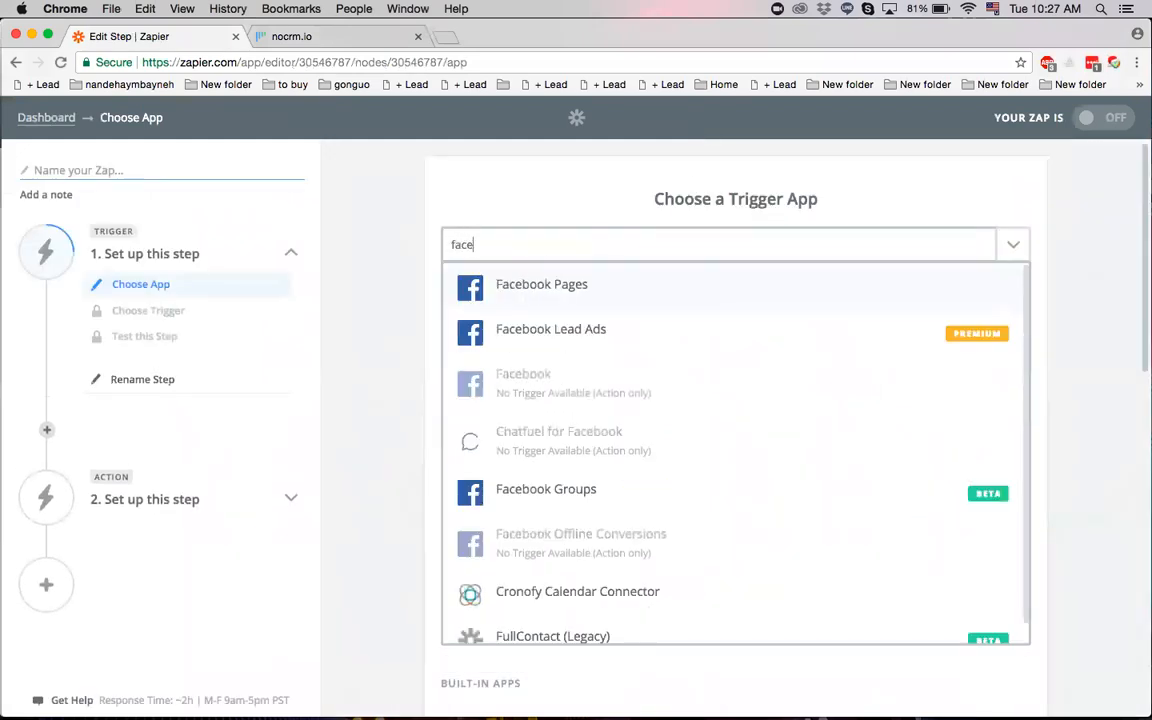
left_click(628, 332)
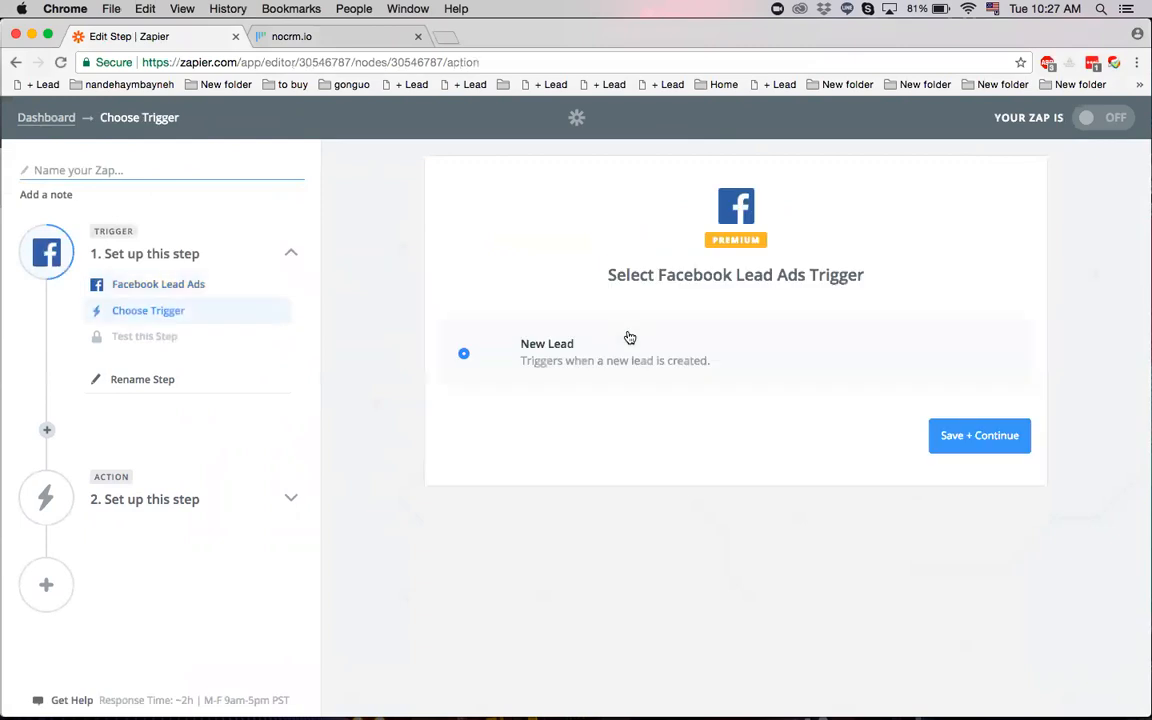
left_click(967, 446)
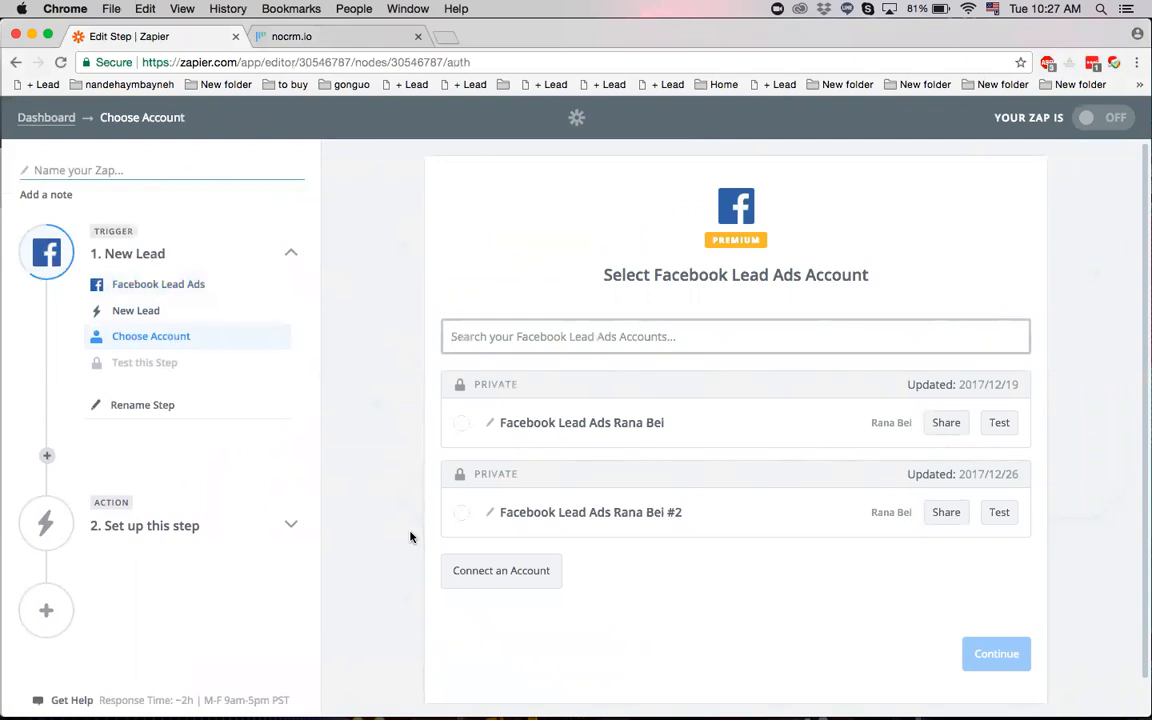
Use the first listed Facebook Lead Ads account and set the trigger's page to noCRM.io and its form to Learn more.
left_click(462, 424)
left_click(987, 658)
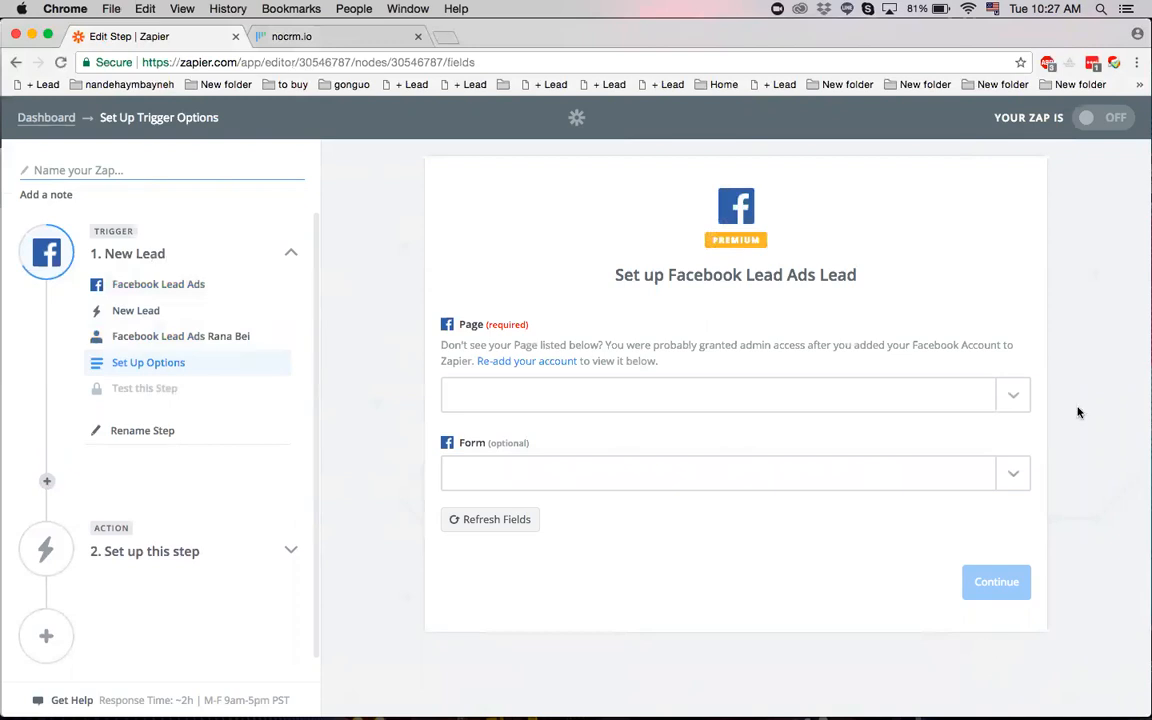
left_click(1013, 397)
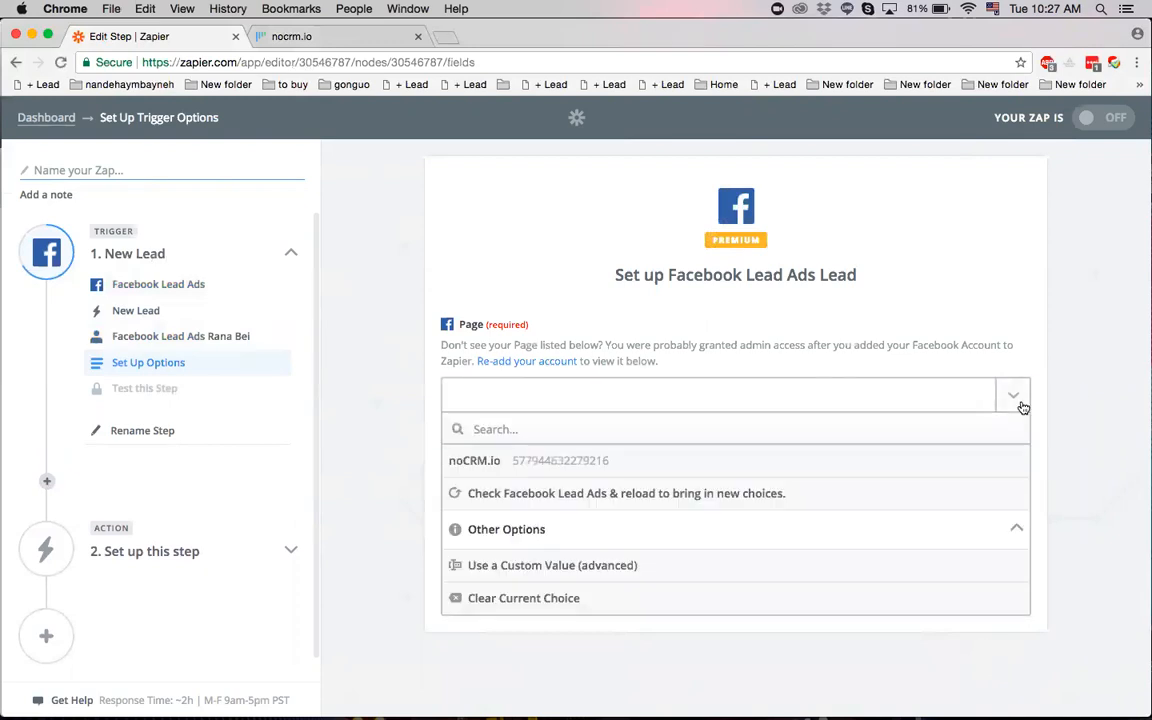
left_click(597, 469)
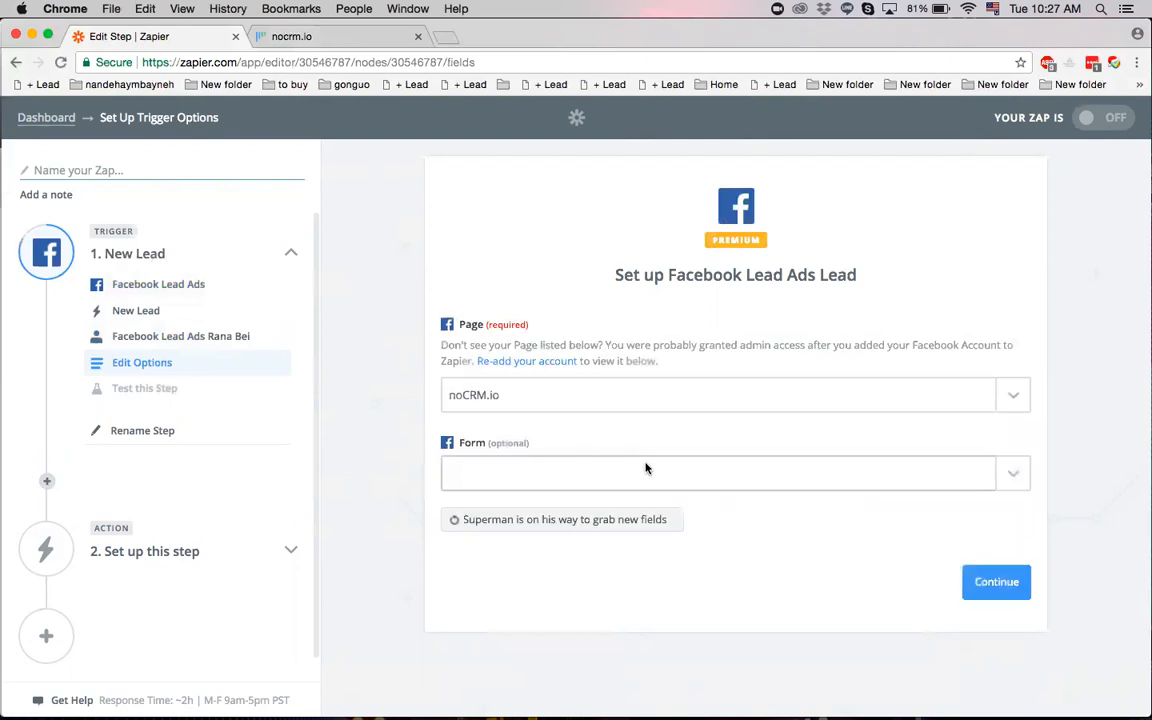
left_click(1018, 480)
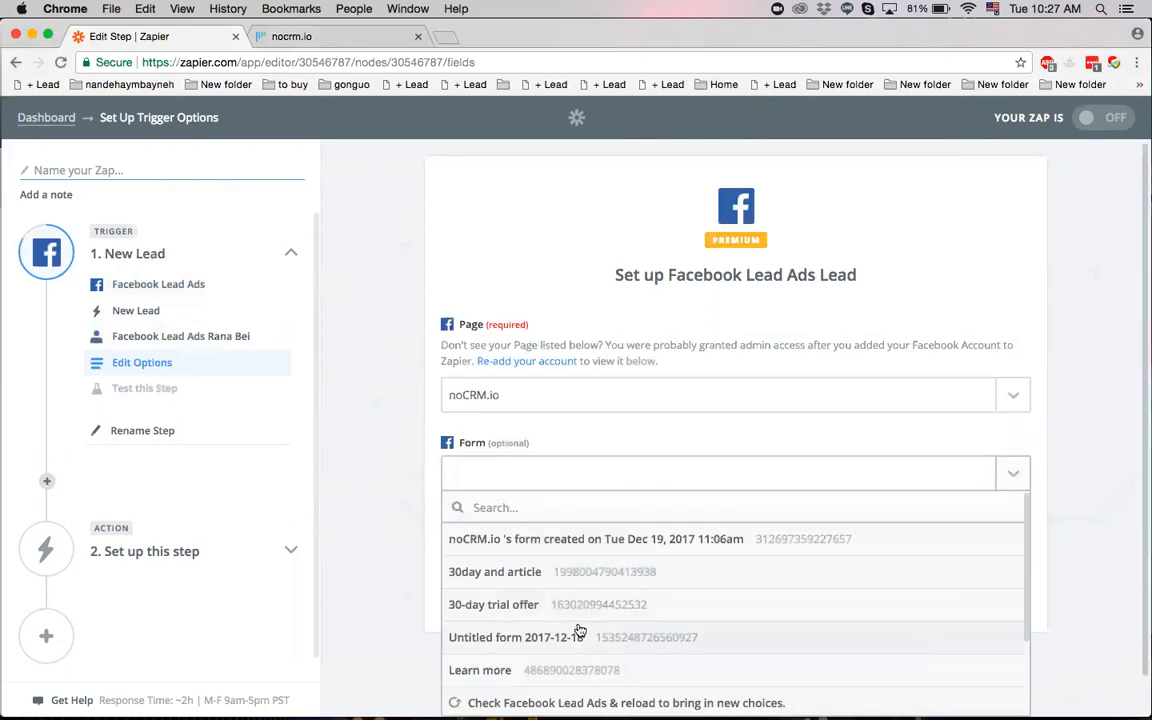
left_click(527, 670)
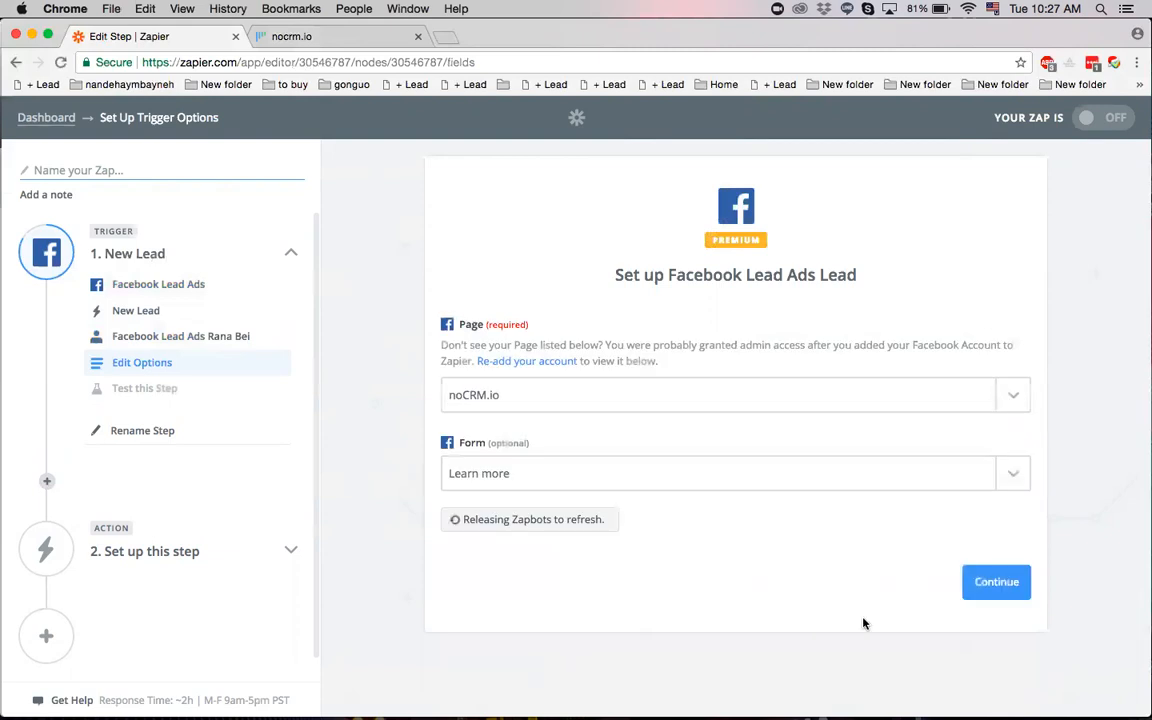
left_click(990, 581)
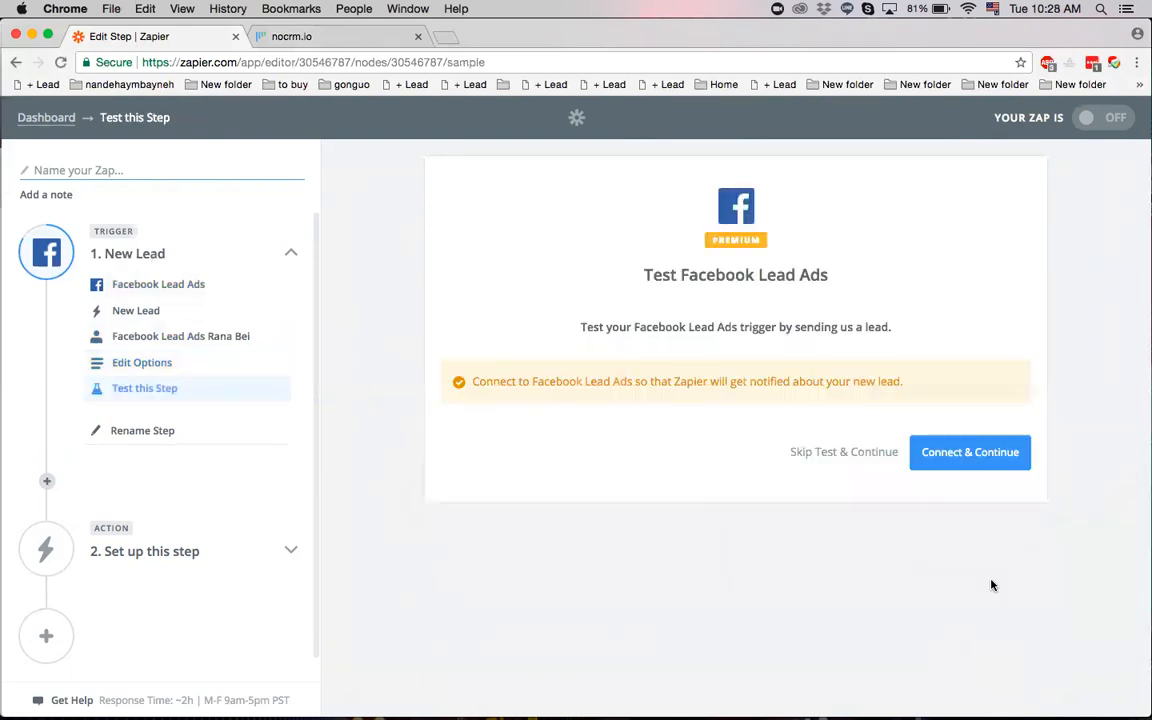
Connect and test the Facebook Lead Ads trigger, and review the sample lead's fields before continuing to the action.
left_click(990, 453)
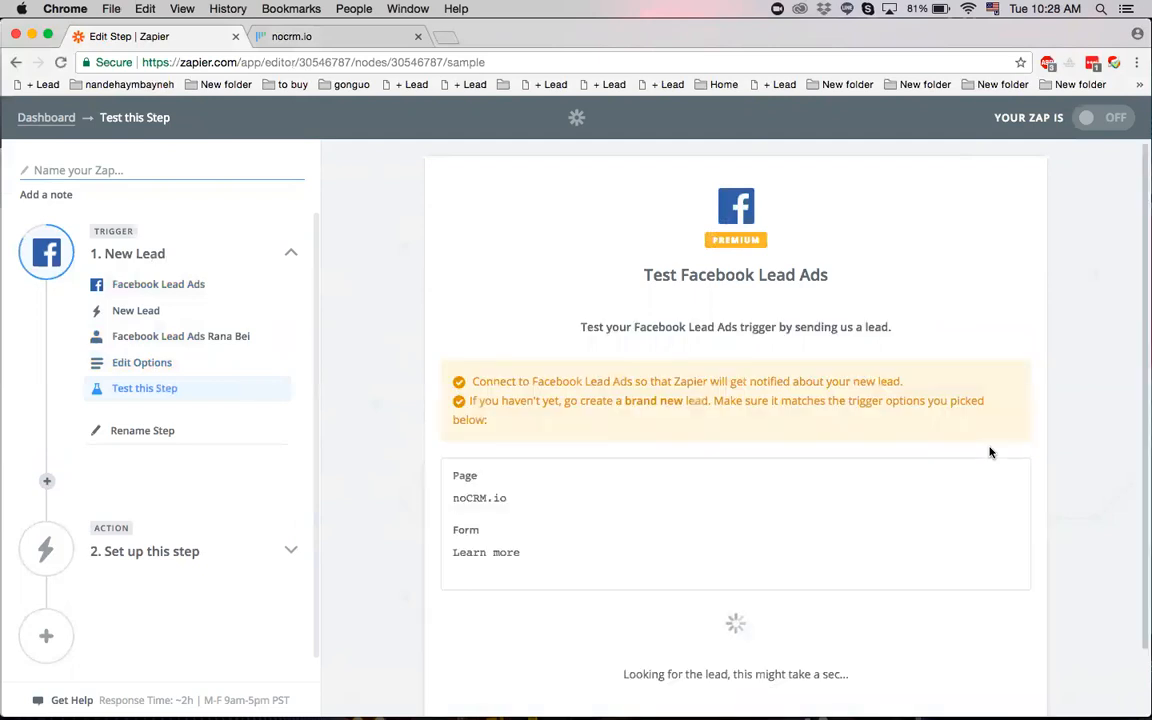
scroll(990, 453, "down", 2)
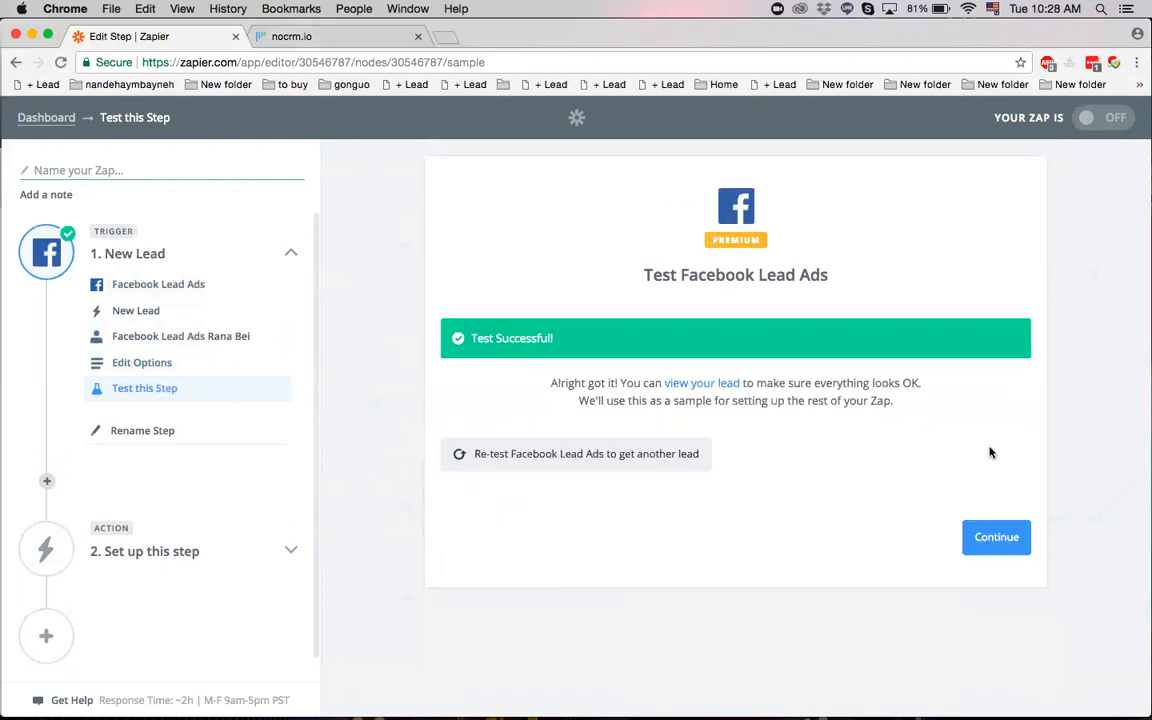
left_click(718, 383)
scroll(636, 598, "down", 2)
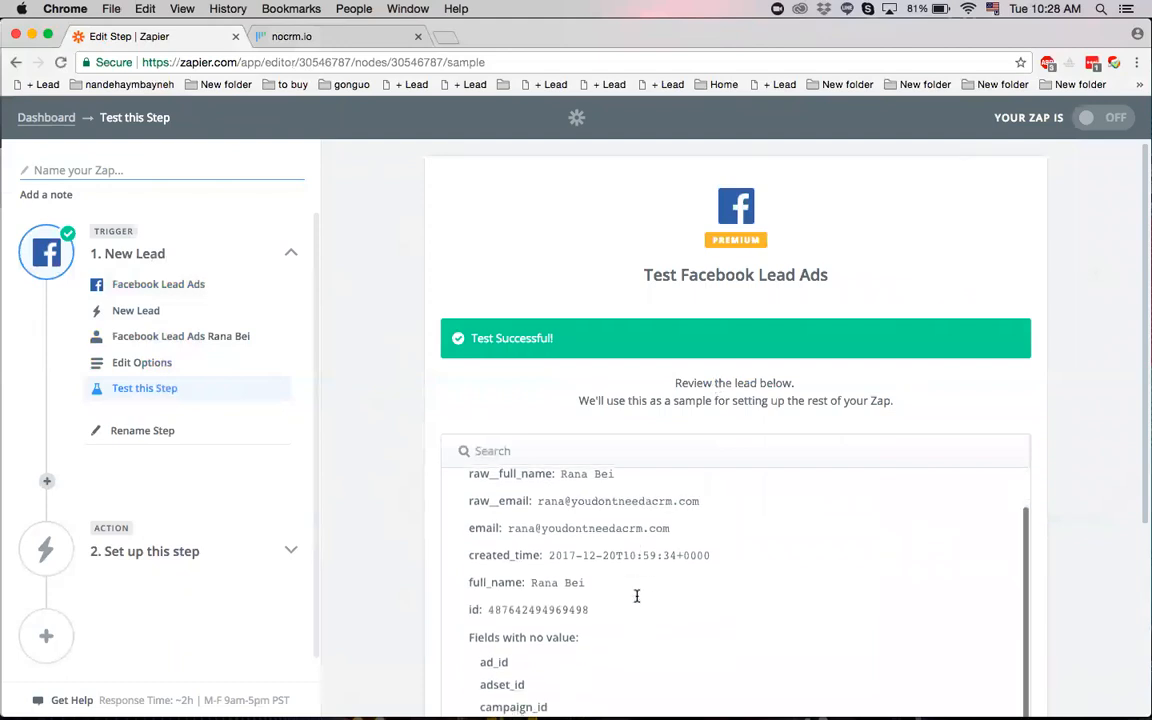
scroll(636, 600, "up", 1)
scroll(1067, 545, "down", 2)
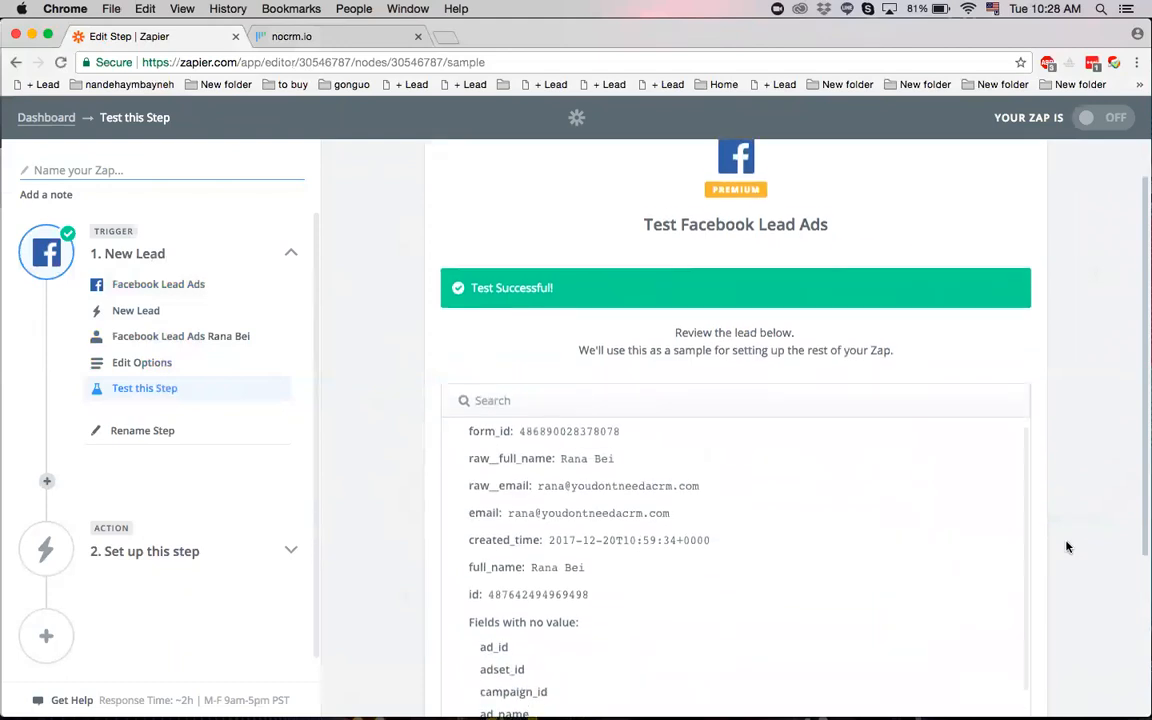
scroll(1067, 545, "down", 1)
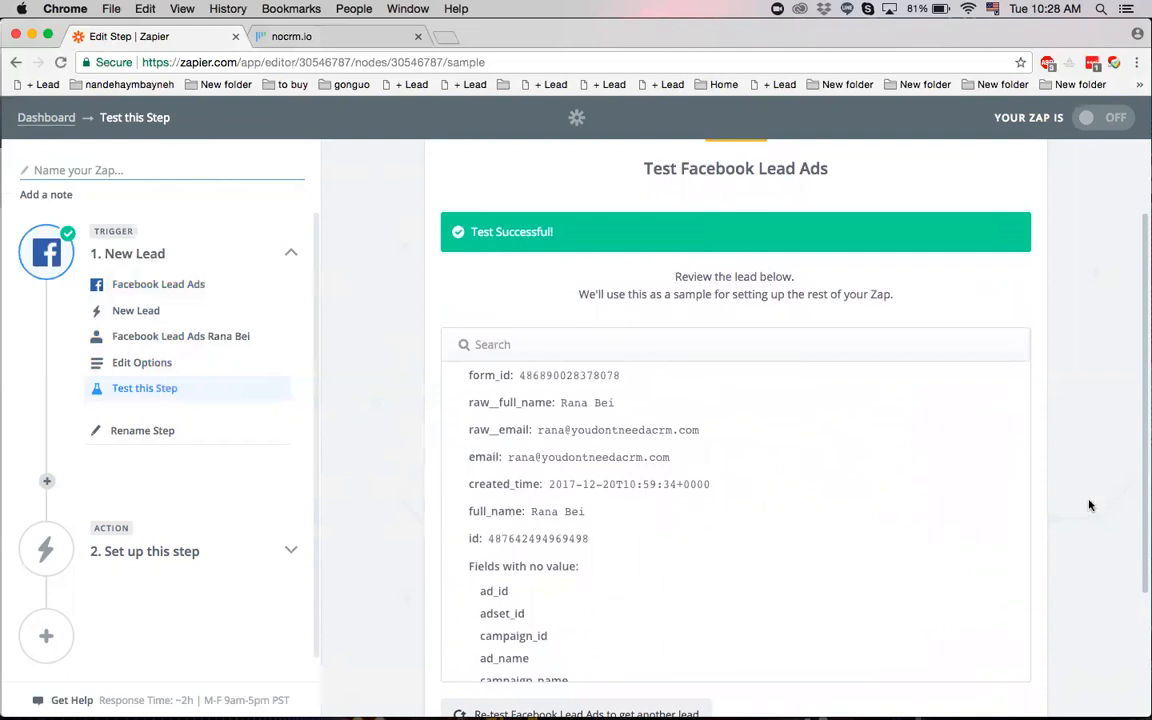
scroll(1087, 504, "down", 3)
left_click(1000, 676)
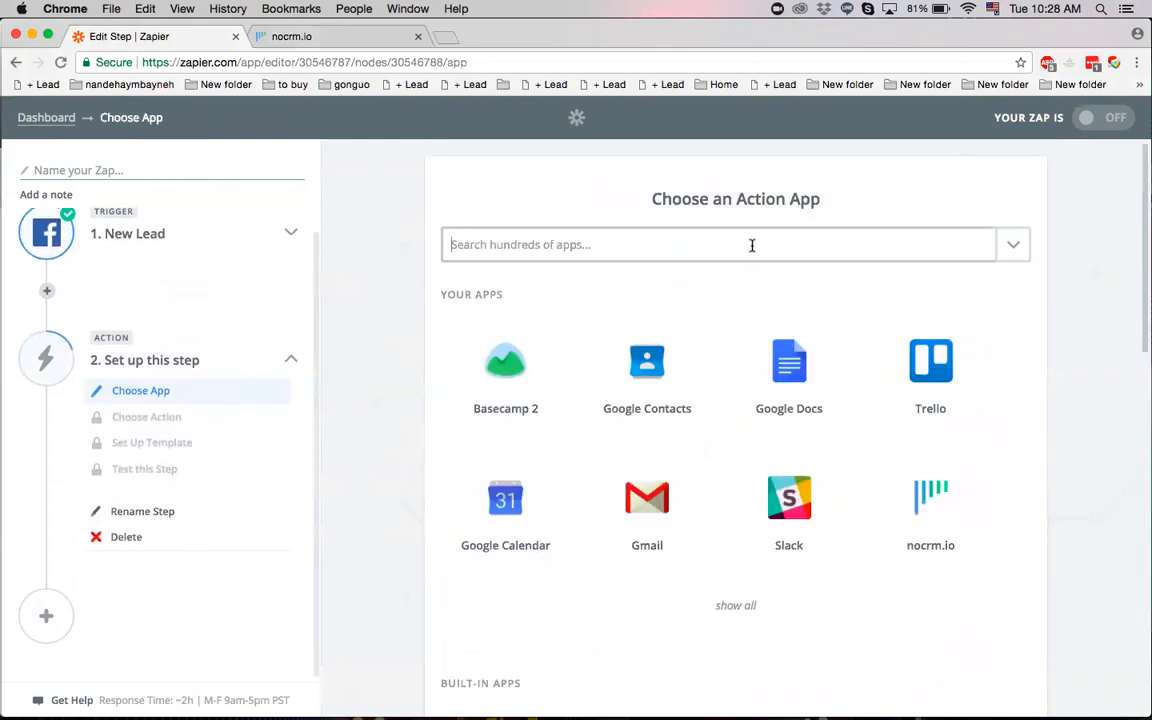
Set nocrm.io as the action app with Create Lead as the action.
type("nocrm.io")
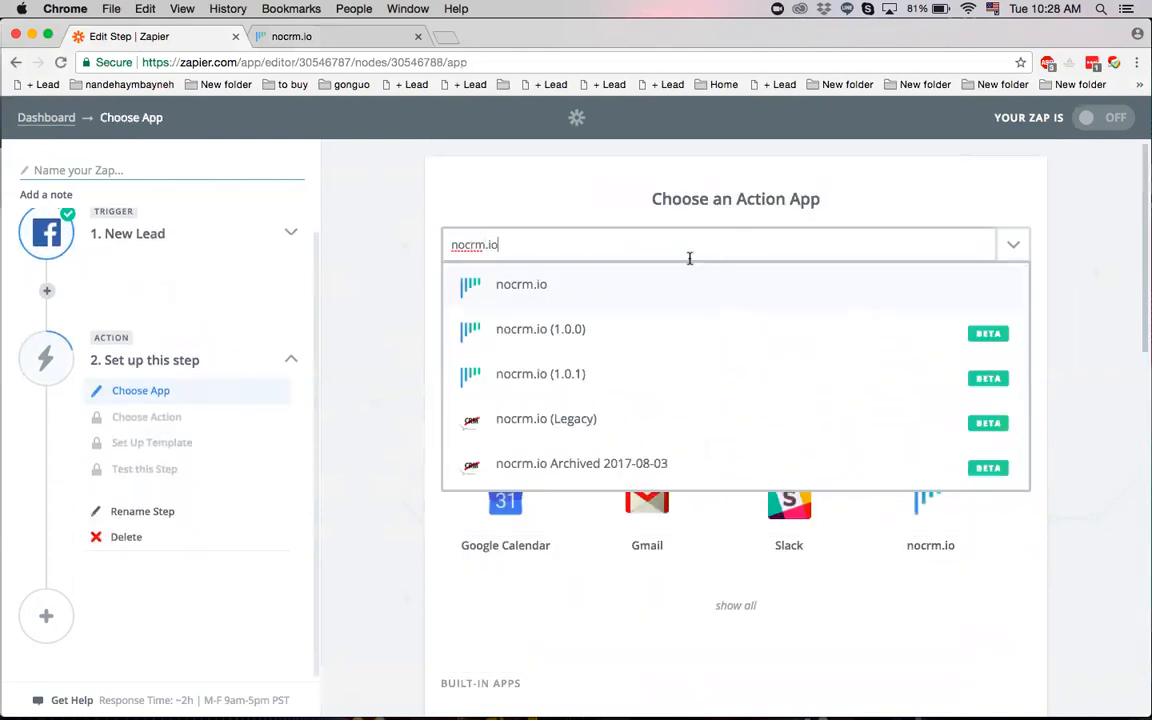
left_click(650, 289)
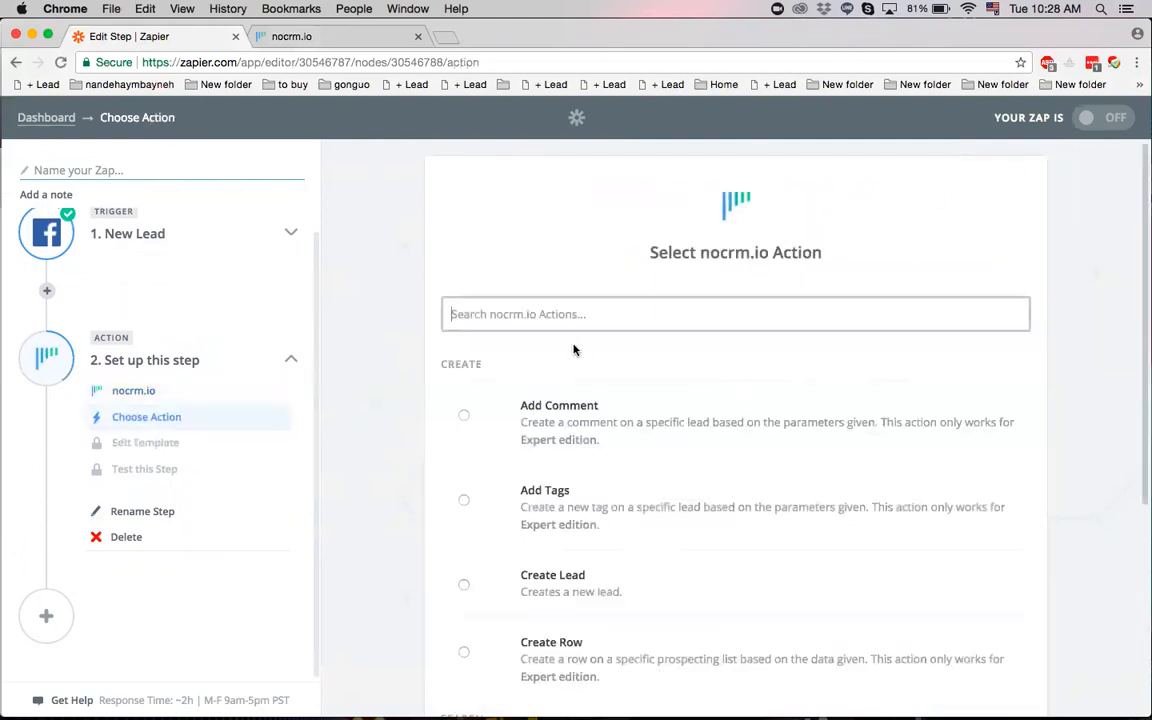
scroll(411, 530, "down", 2)
left_click(465, 477)
scroll(370, 445, "down", 4)
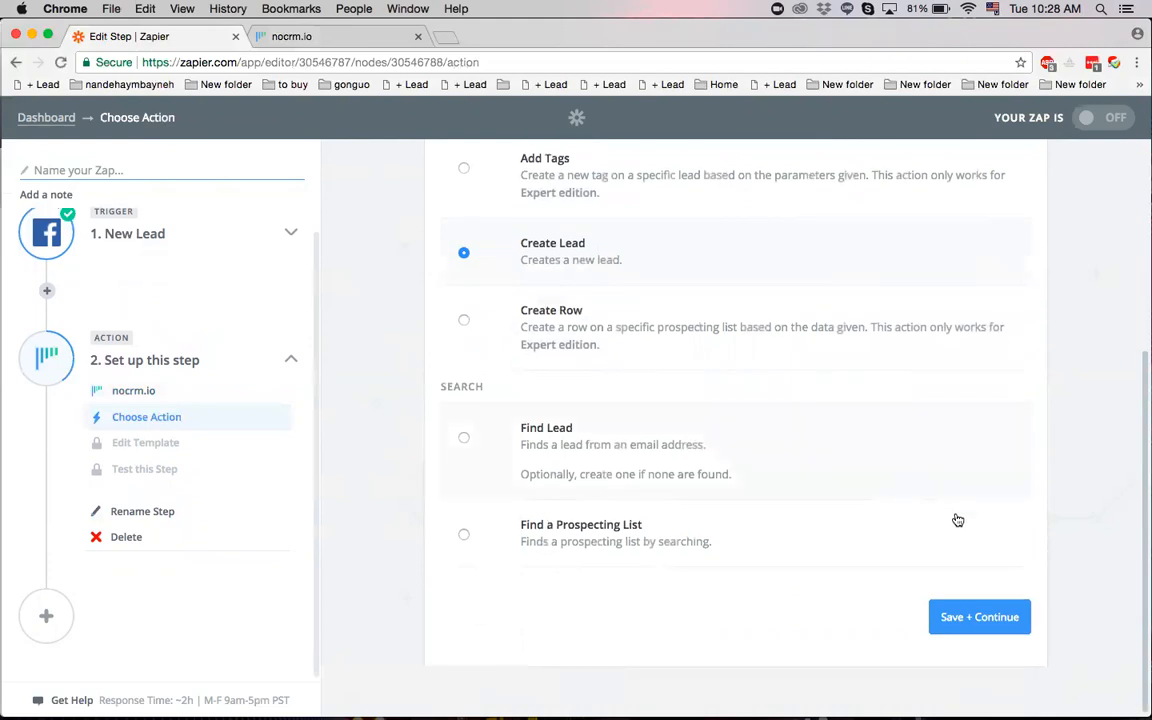
left_click(981, 612)
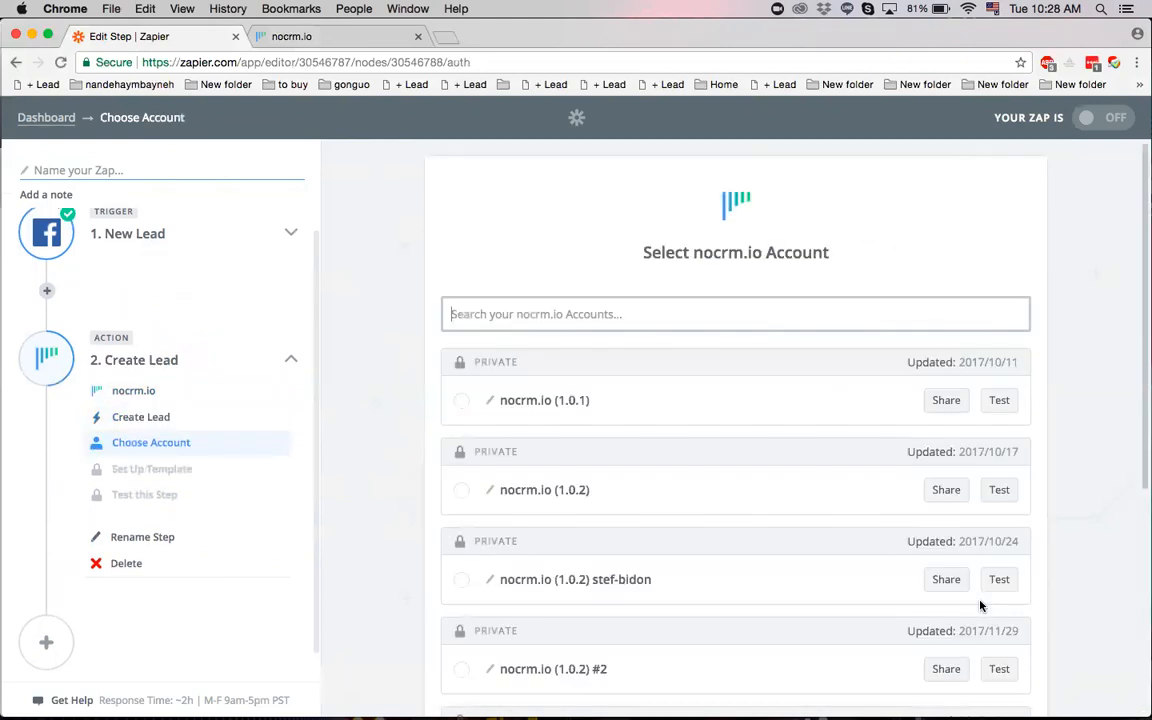
Select the nocrm.io (1.0.2) #4 account for the Create Lead action.
scroll(729, 495, "down", 3)
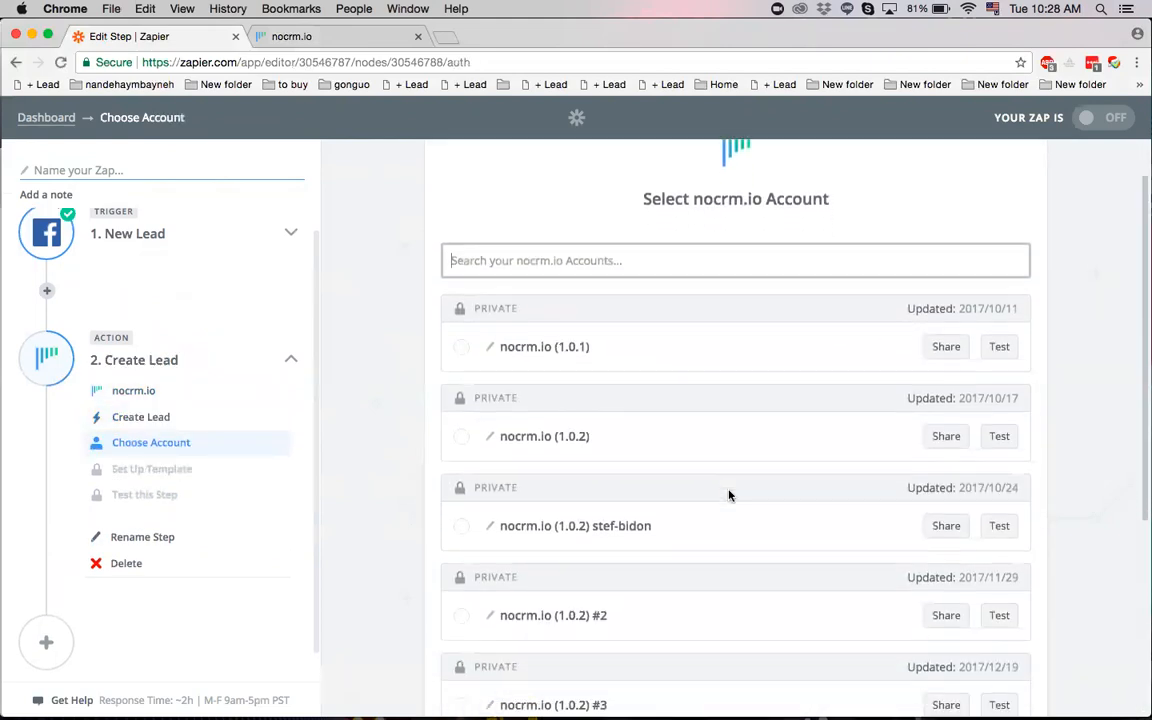
scroll(729, 495, "down", 5)
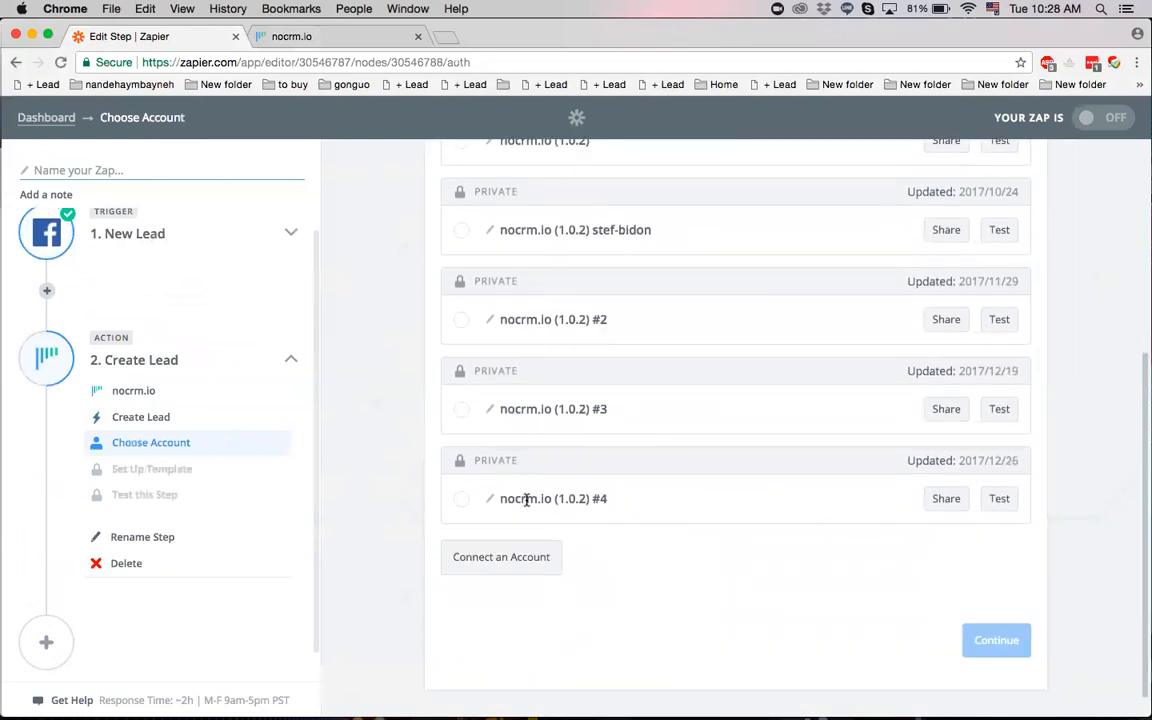
left_click(461, 500)
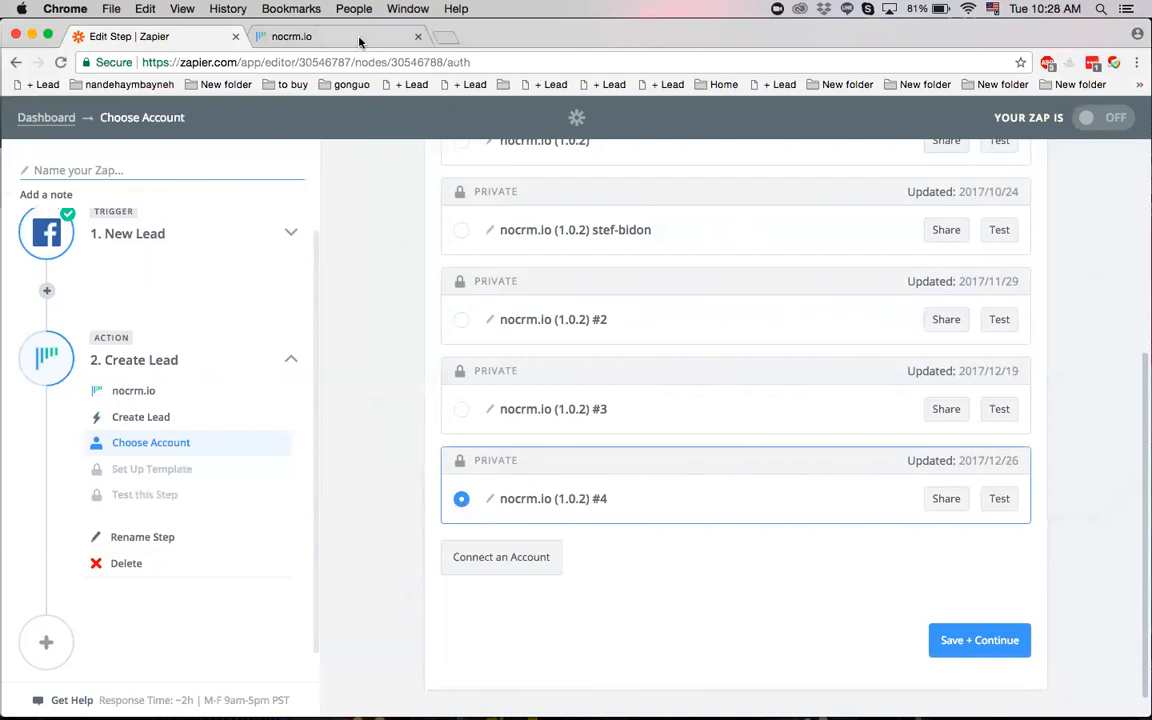
Switch to nocrm.io and open the API key creation form in the admin panel's Webhooks and API settings.
left_click(325, 36)
left_click(452, 116)
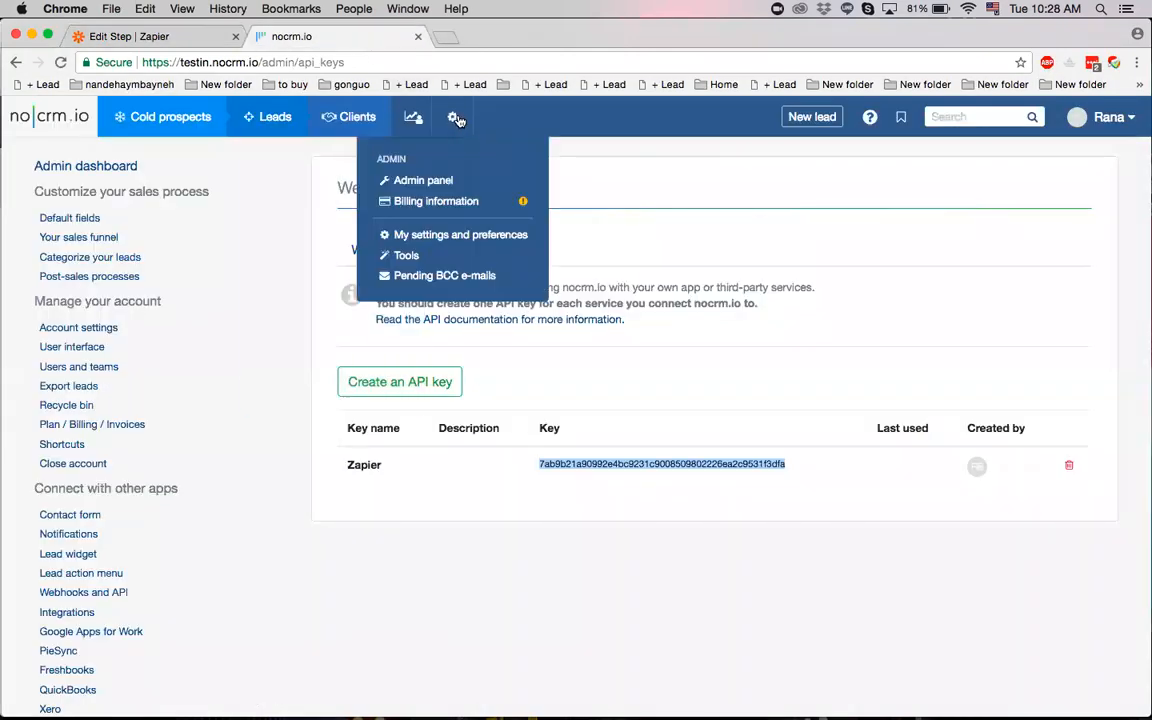
left_click(447, 182)
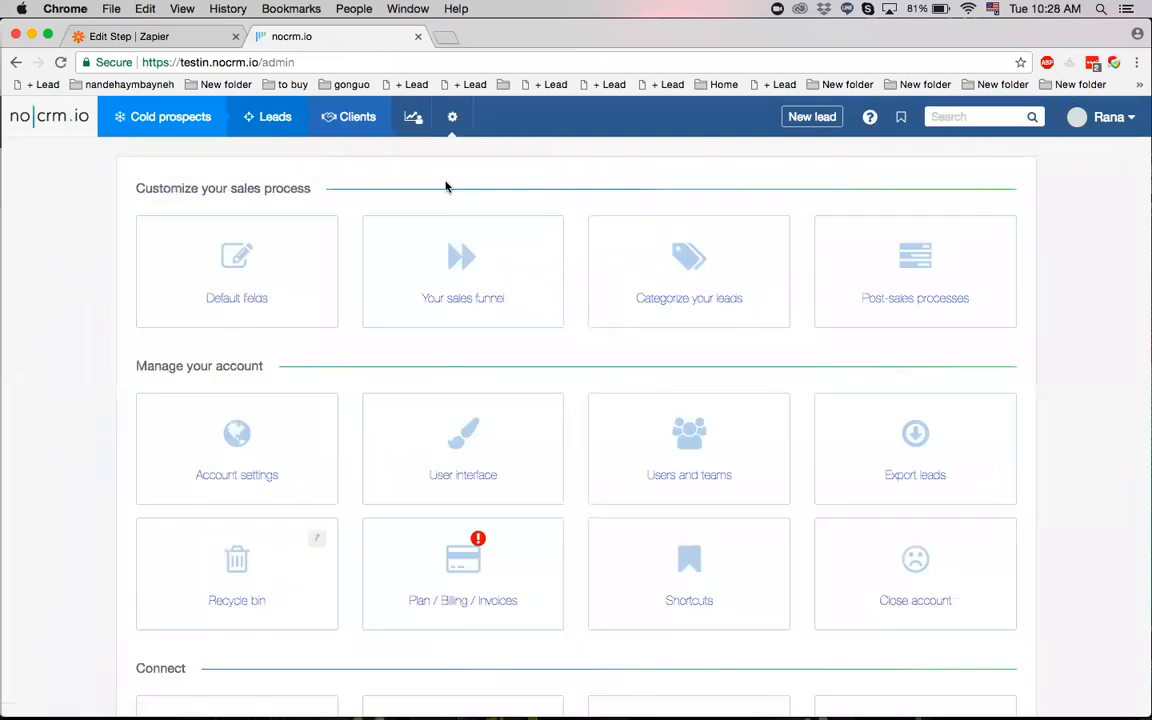
scroll(604, 481, "down", 5)
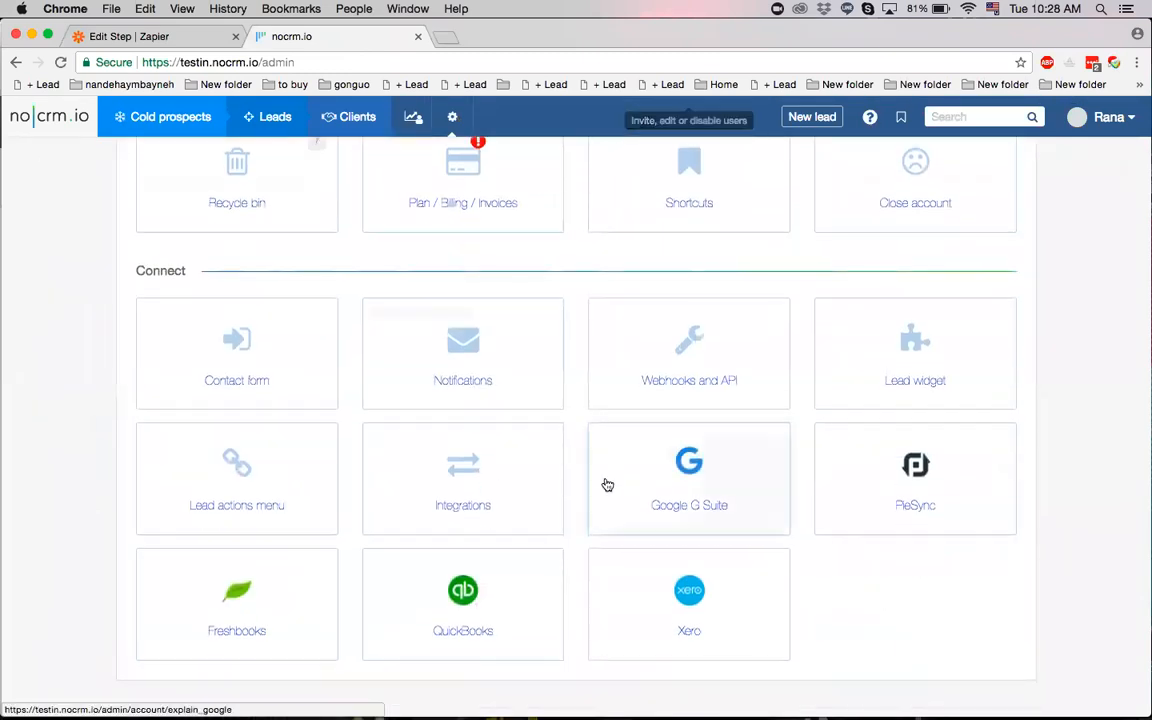
left_click(703, 343)
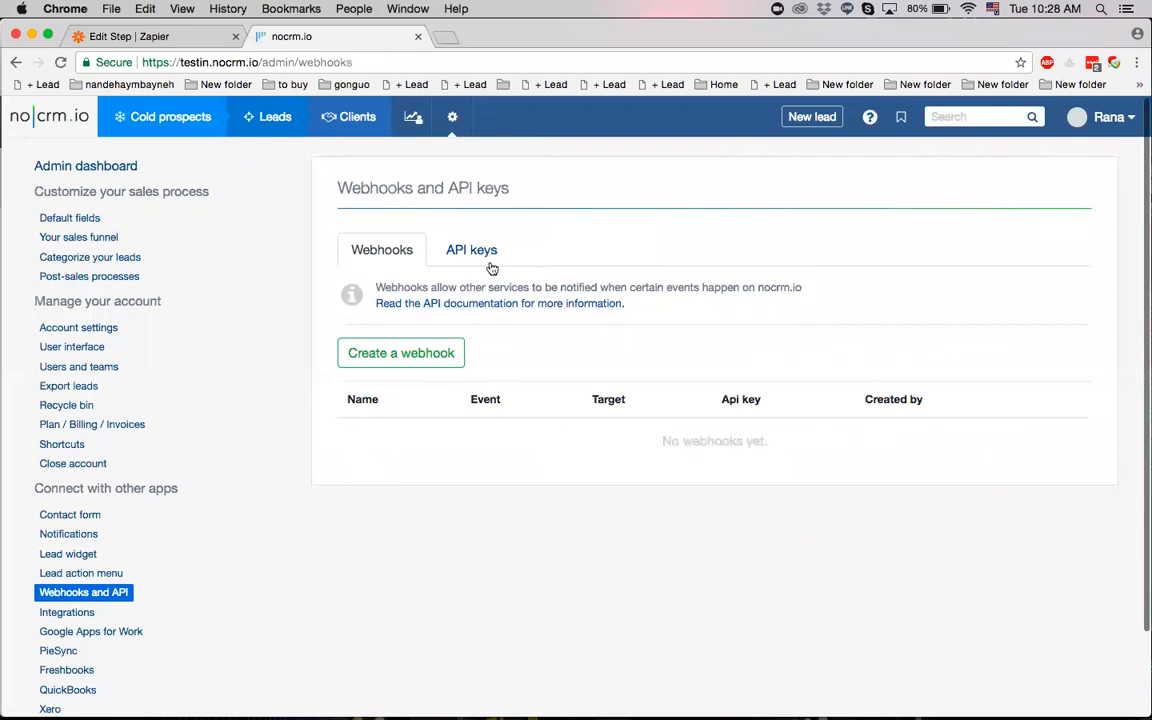
left_click(478, 254)
left_click(445, 381)
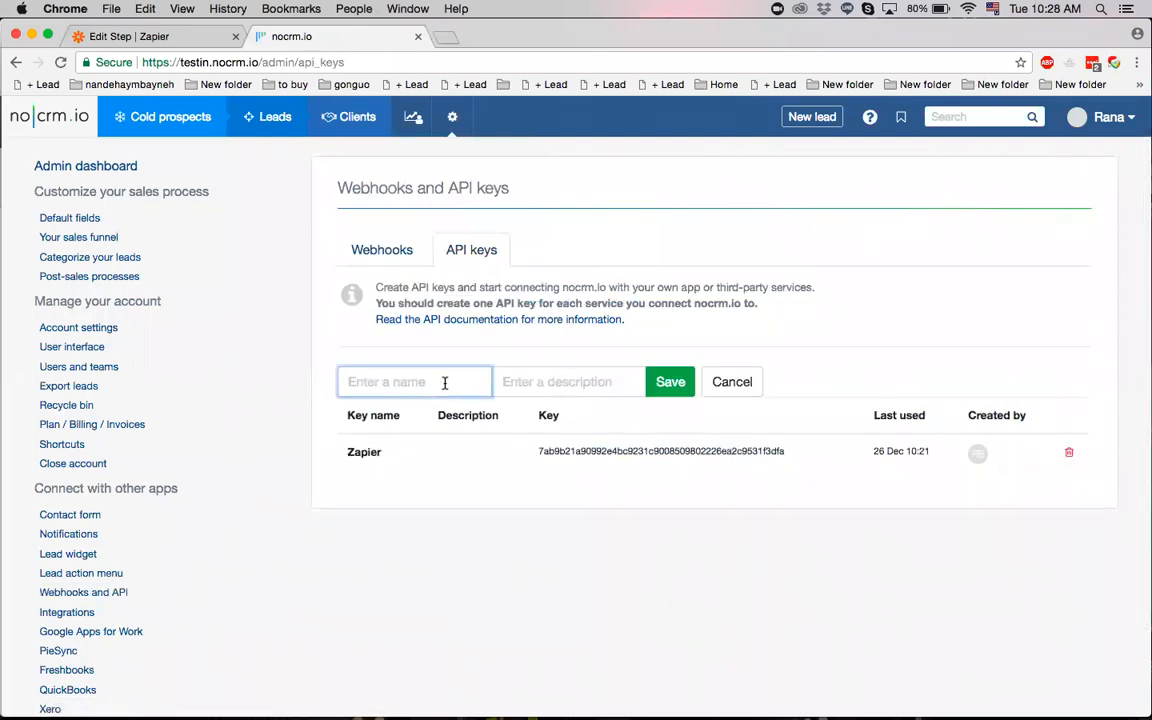
Return to the Zap in Zapier and save the selected nocrm.io account.
left_click(191, 41)
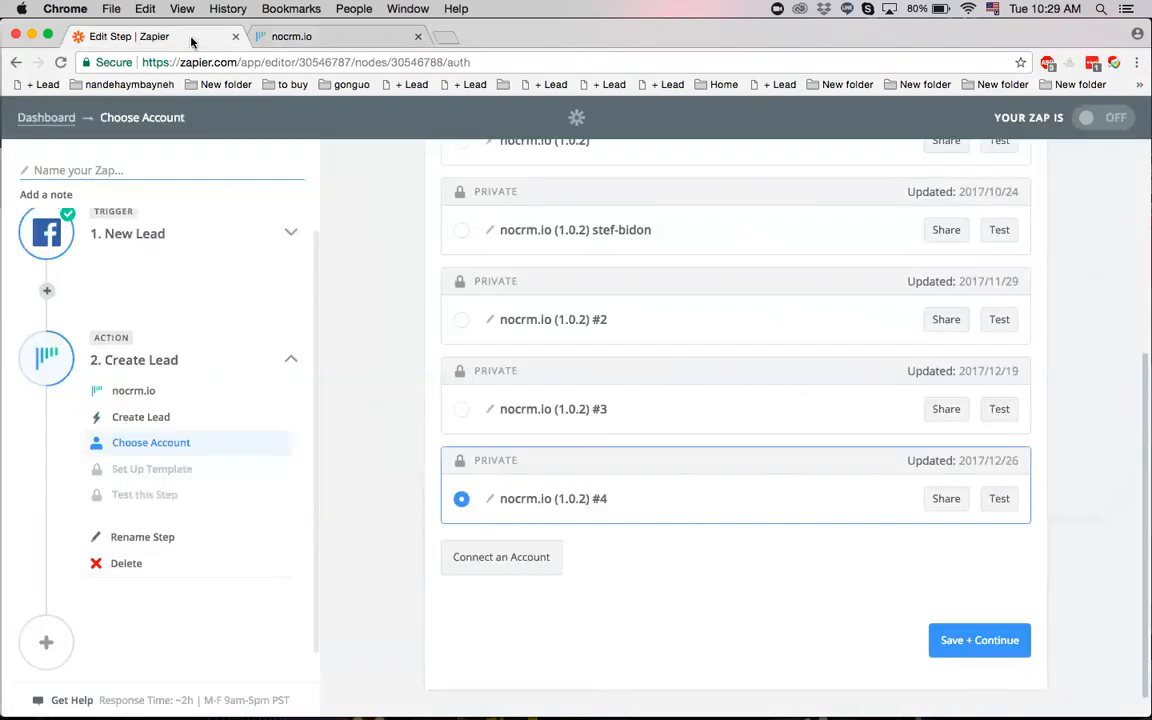
scroll(860, 460, "down", 2)
left_click(963, 628)
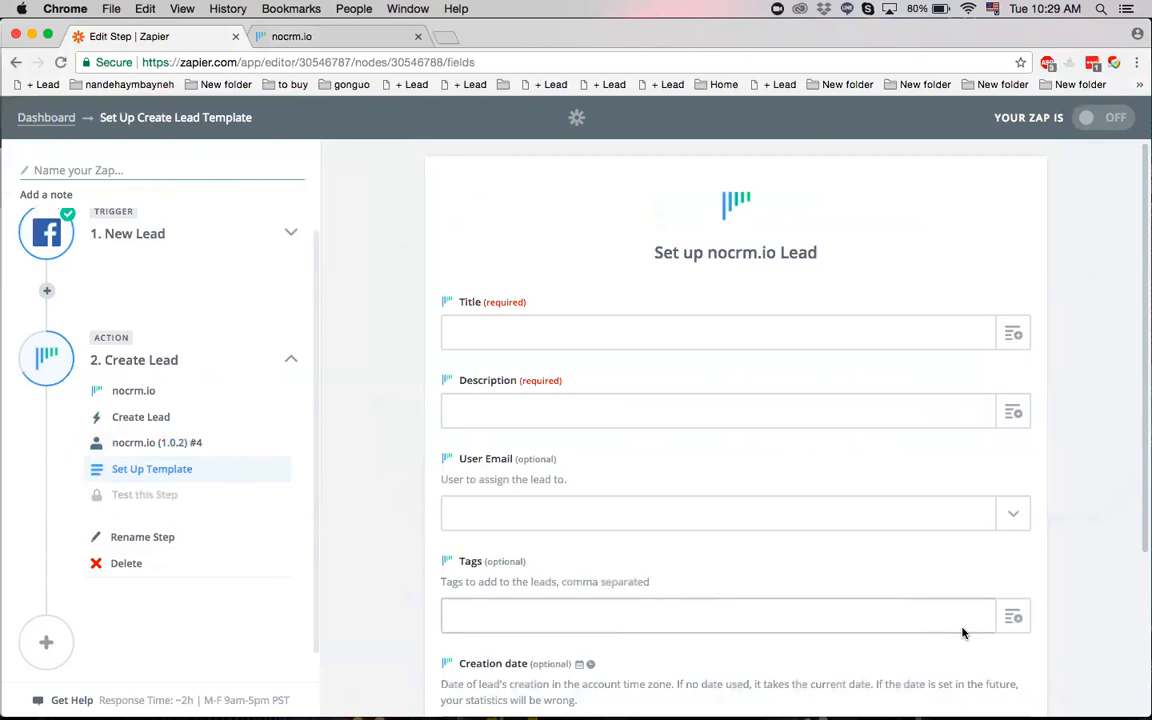
Map the lead's Title to the Full Name field from step 1, and fill Description with "Full Name:" followed by that field.
left_click(1010, 345)
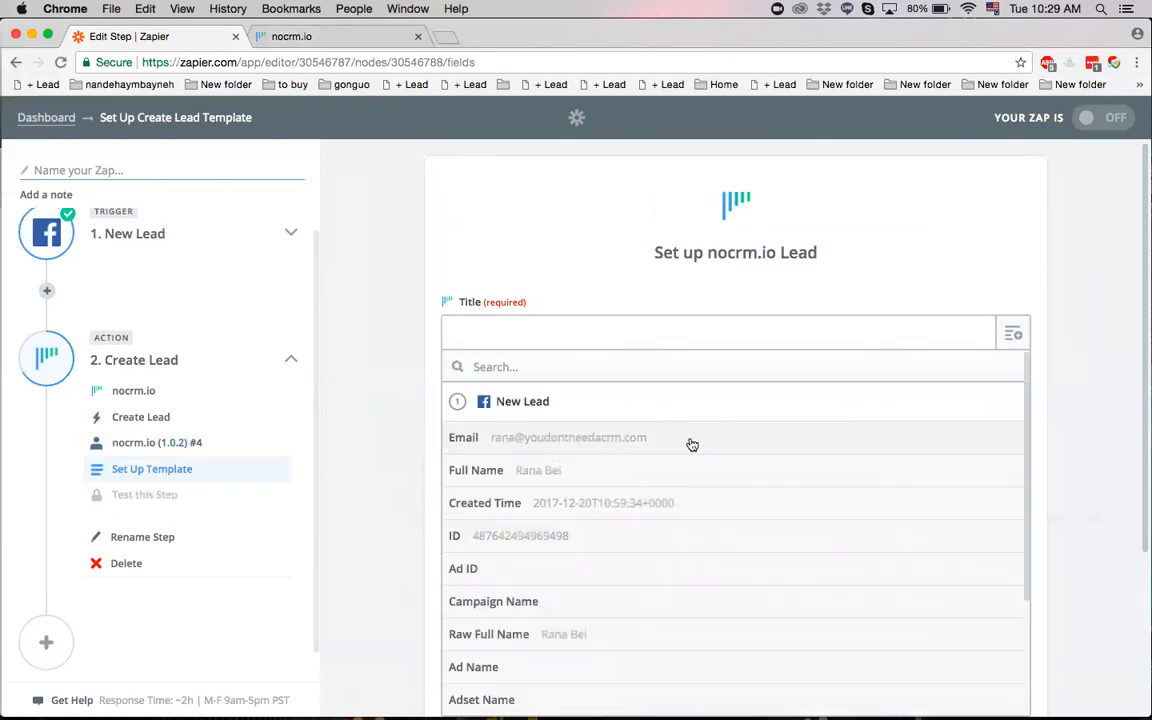
left_click(556, 472)
scroll(900, 415, "down", 1)
left_click(913, 387)
type("Fu")
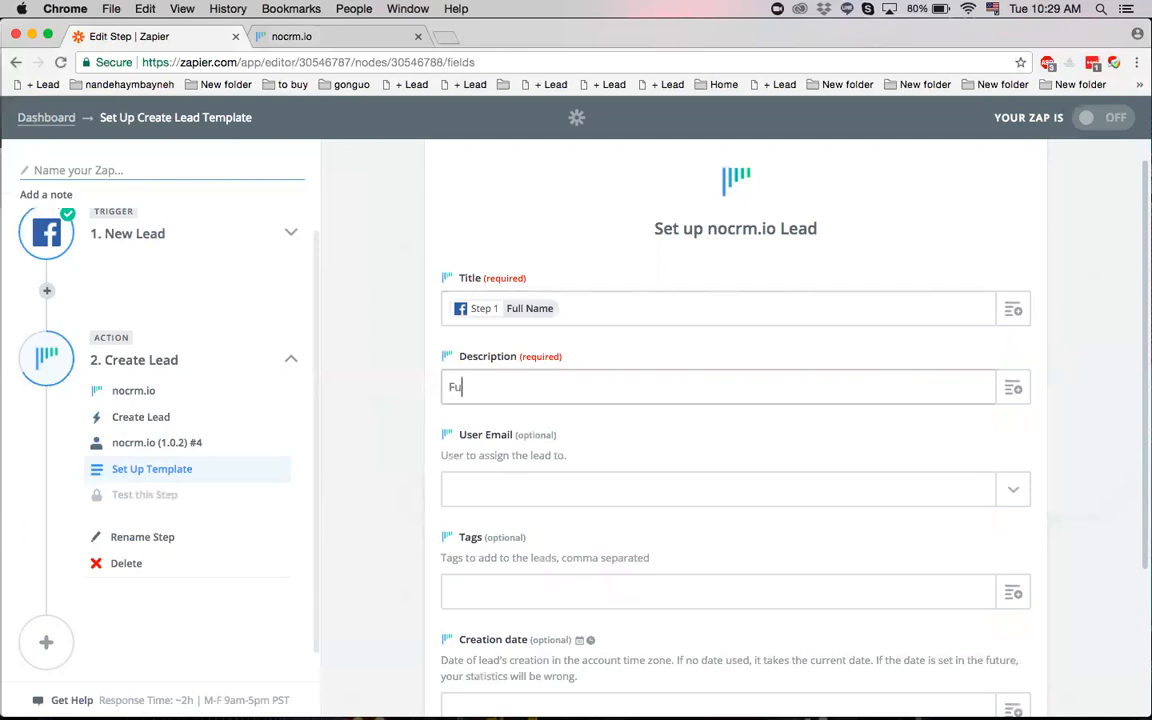
type("ll Name:")
left_click(1013, 387)
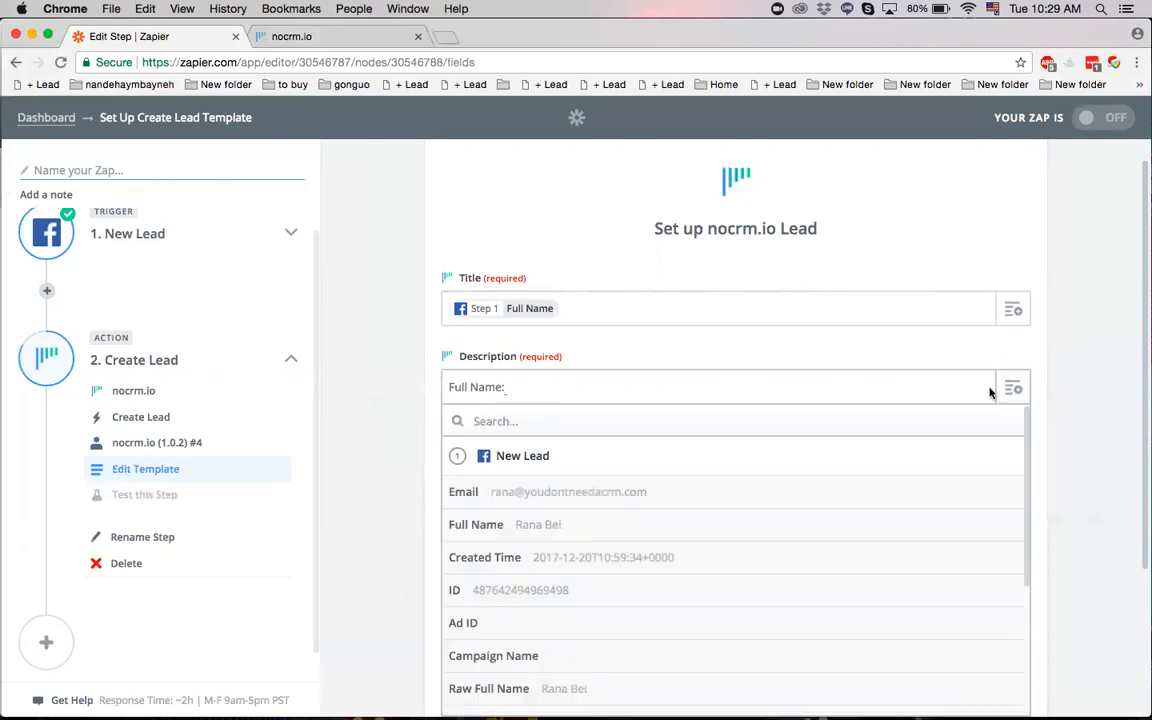
left_click(532, 532)
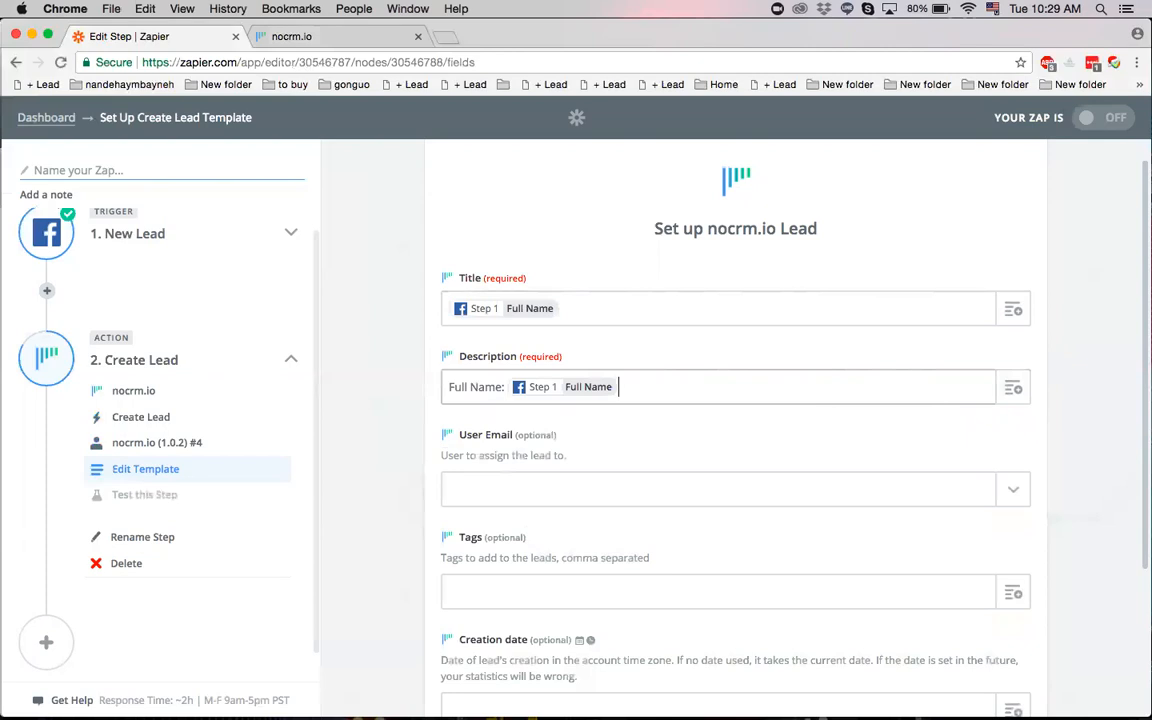
Add a second line to the lead's Description with "Email:" followed by the Email field from step 1.
key("Return")
type("Email:")
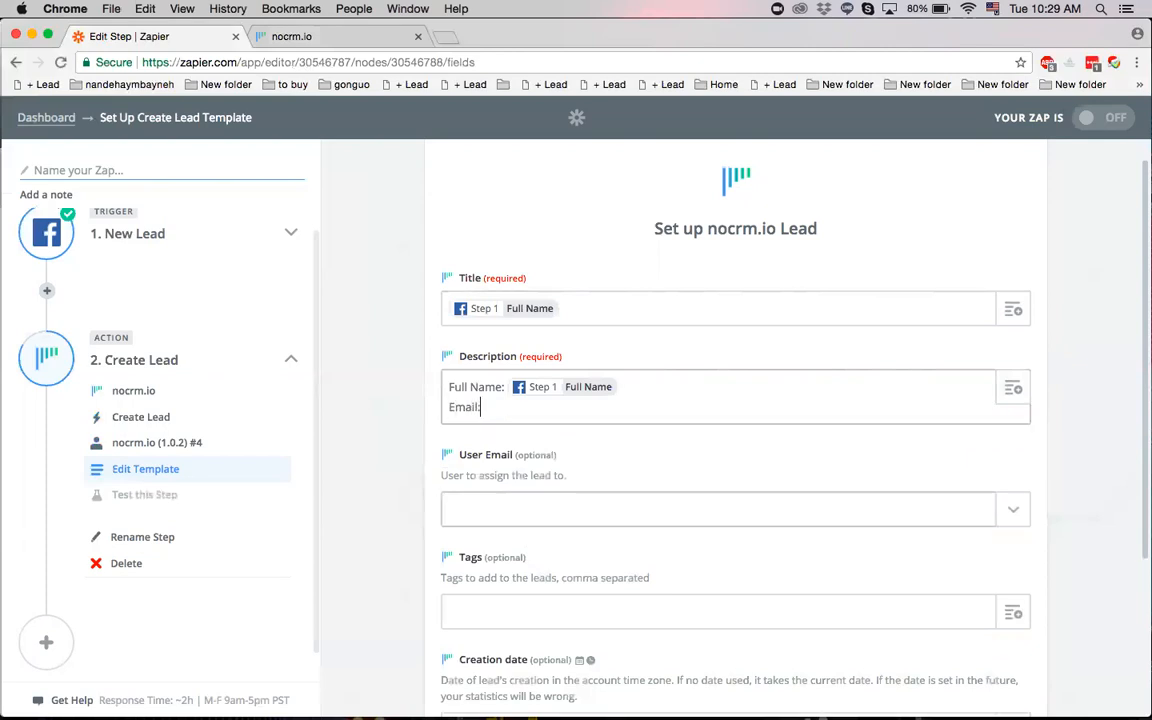
left_click(1013, 390)
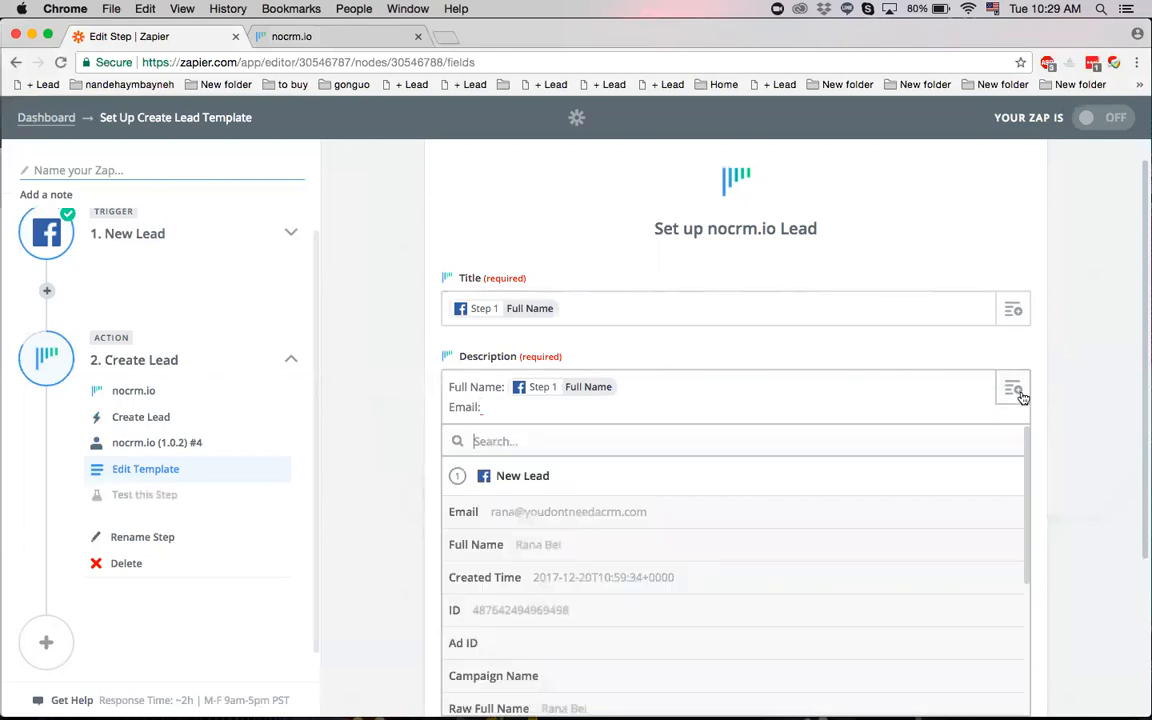
left_click(617, 521)
Assign the lead to the listed nocrm.io user under User Email, set Tags to "facebookads", and continue to the test.
scroll(617, 521, "down", 4)
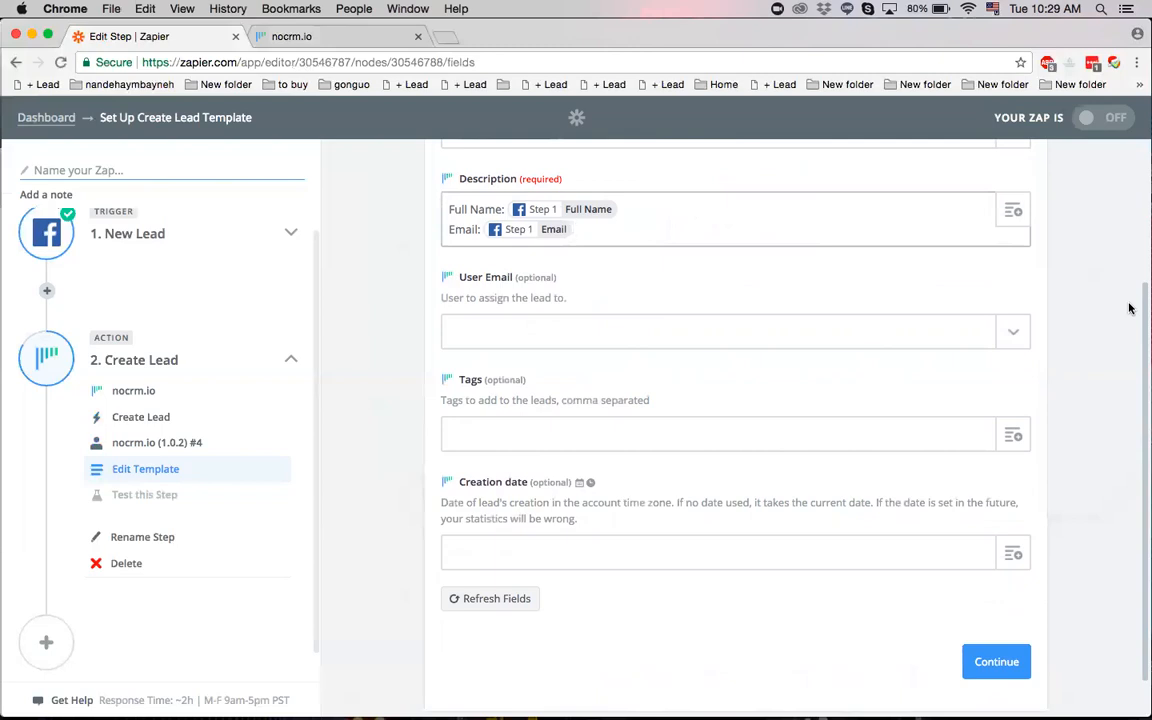
left_click(1014, 336)
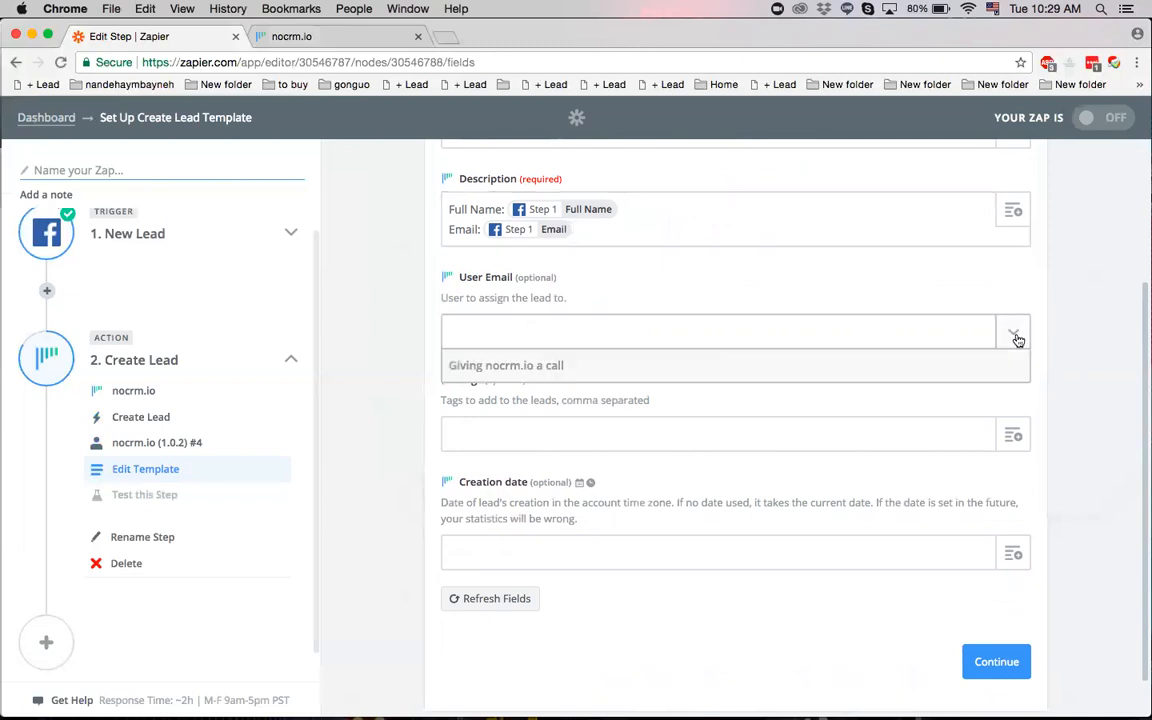
left_click(621, 400)
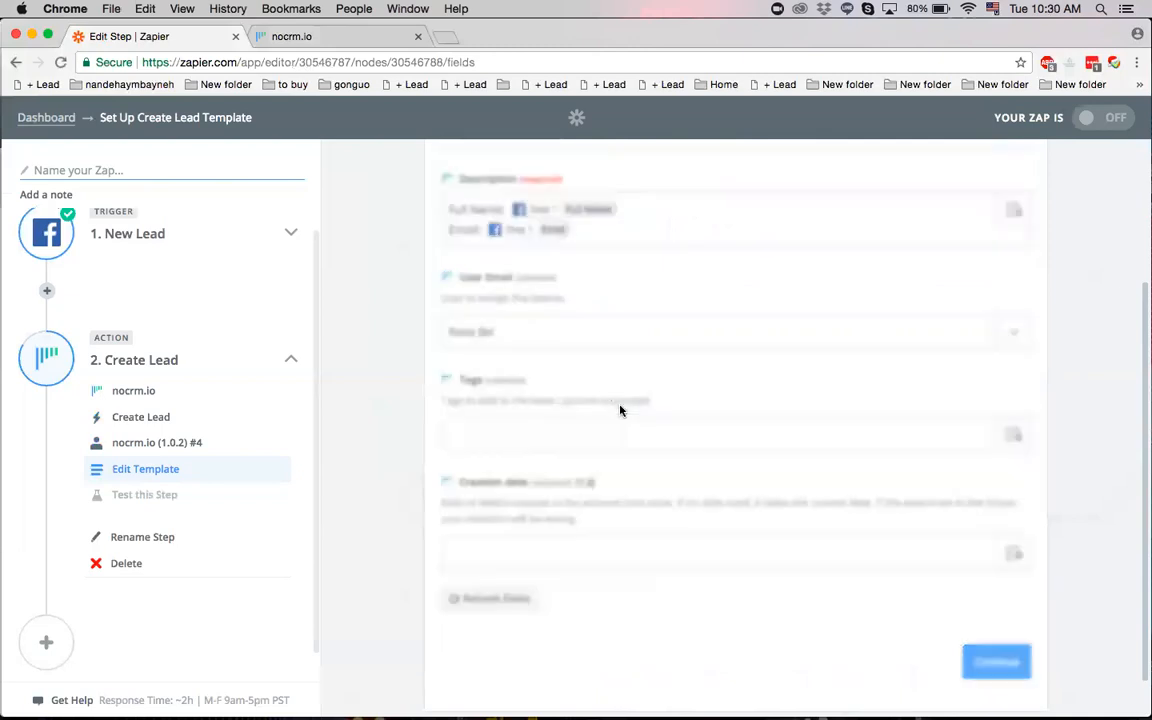
scroll(617, 404, "down", 1)
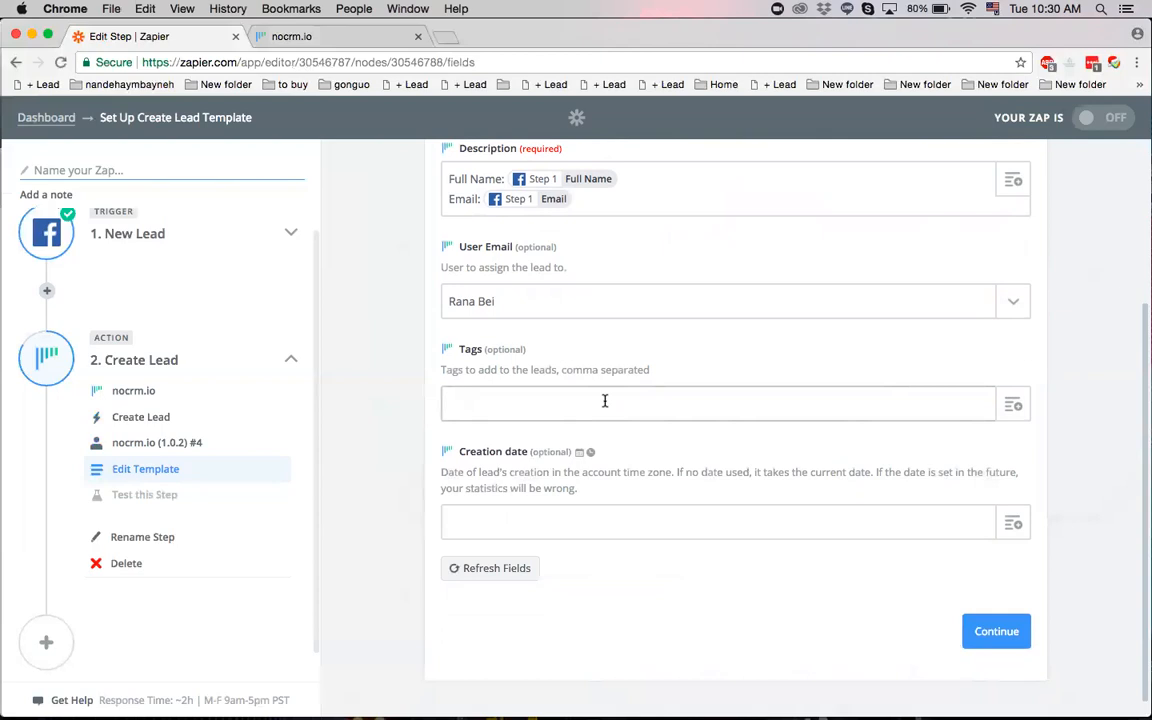
left_click(604, 400)
type("facebookads")
scroll(599, 556, "down", 1)
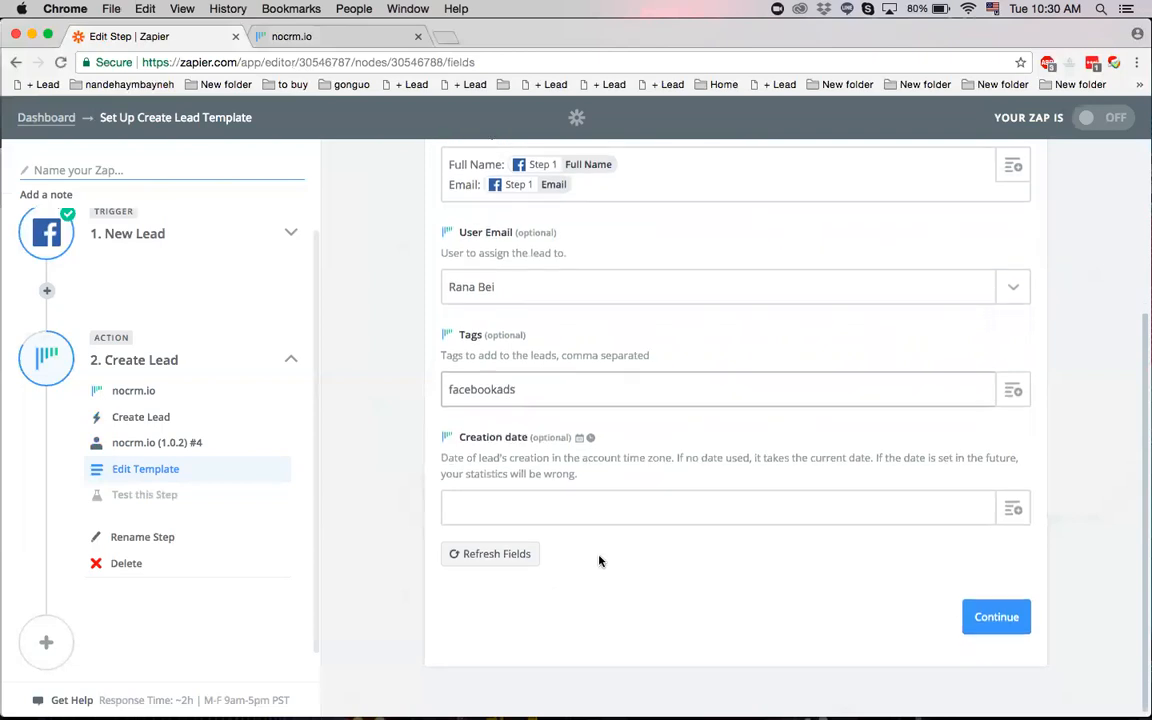
left_click(976, 619)
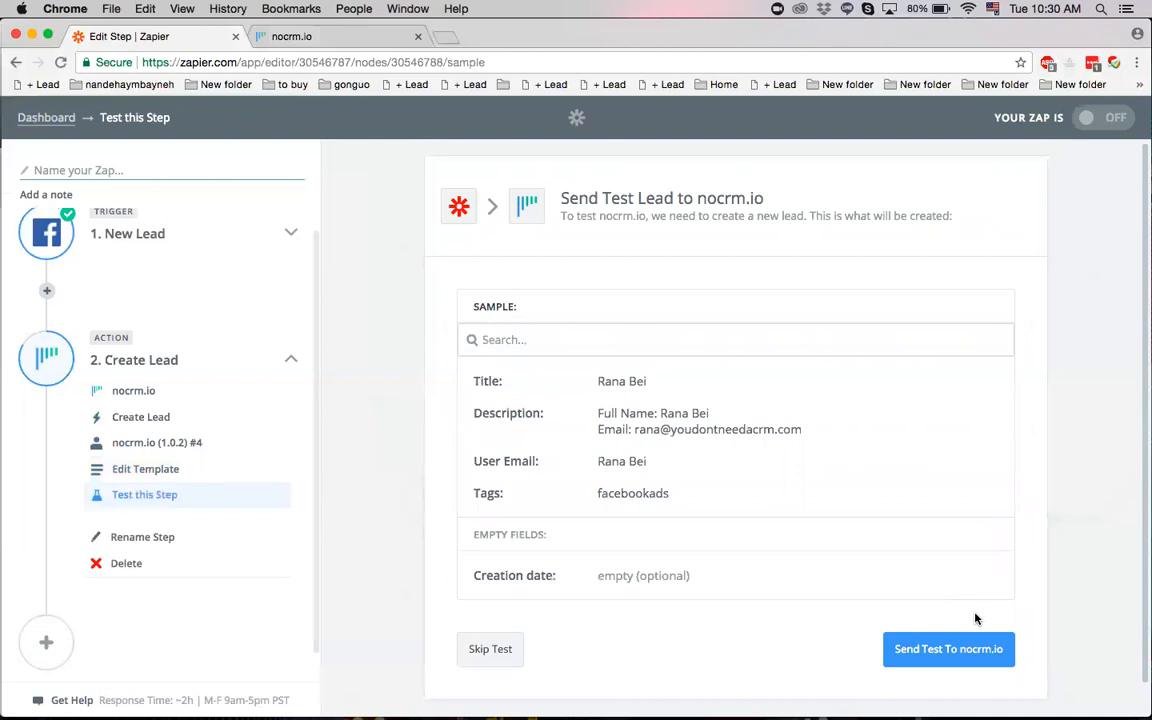
Send the test lead to nocrm.io and review the returned sample data.
scroll(976, 619, "down", 1)
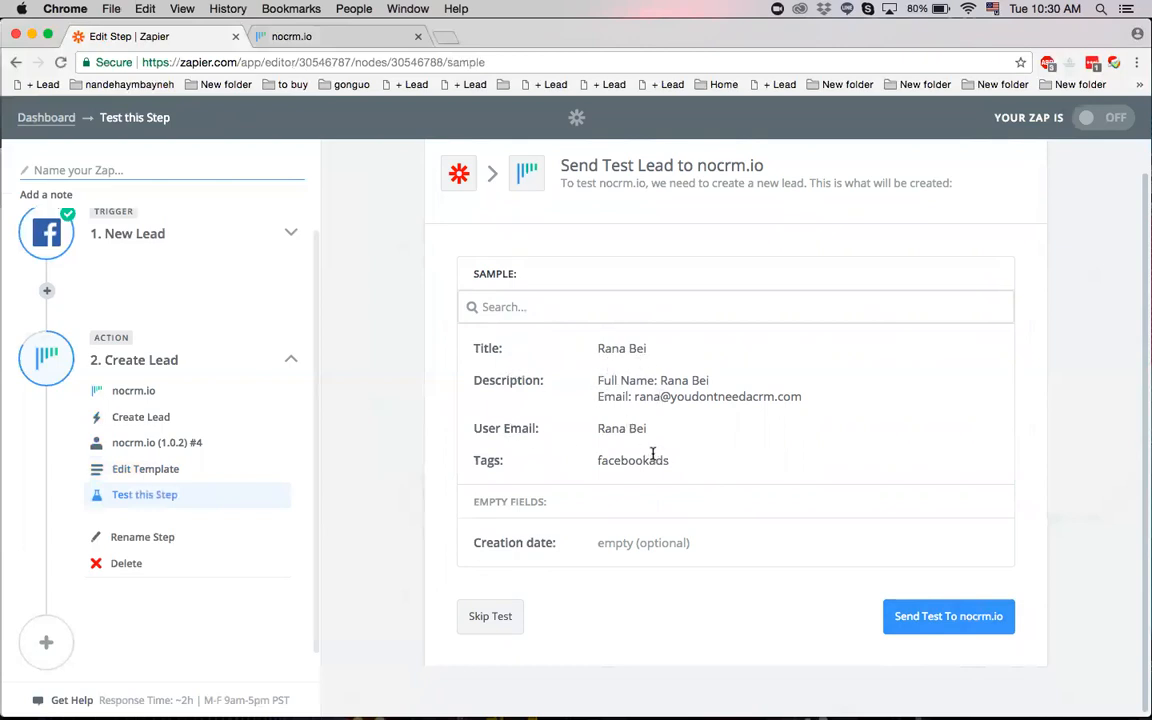
right_click(784, 605)
left_click(925, 617)
left_click(940, 621)
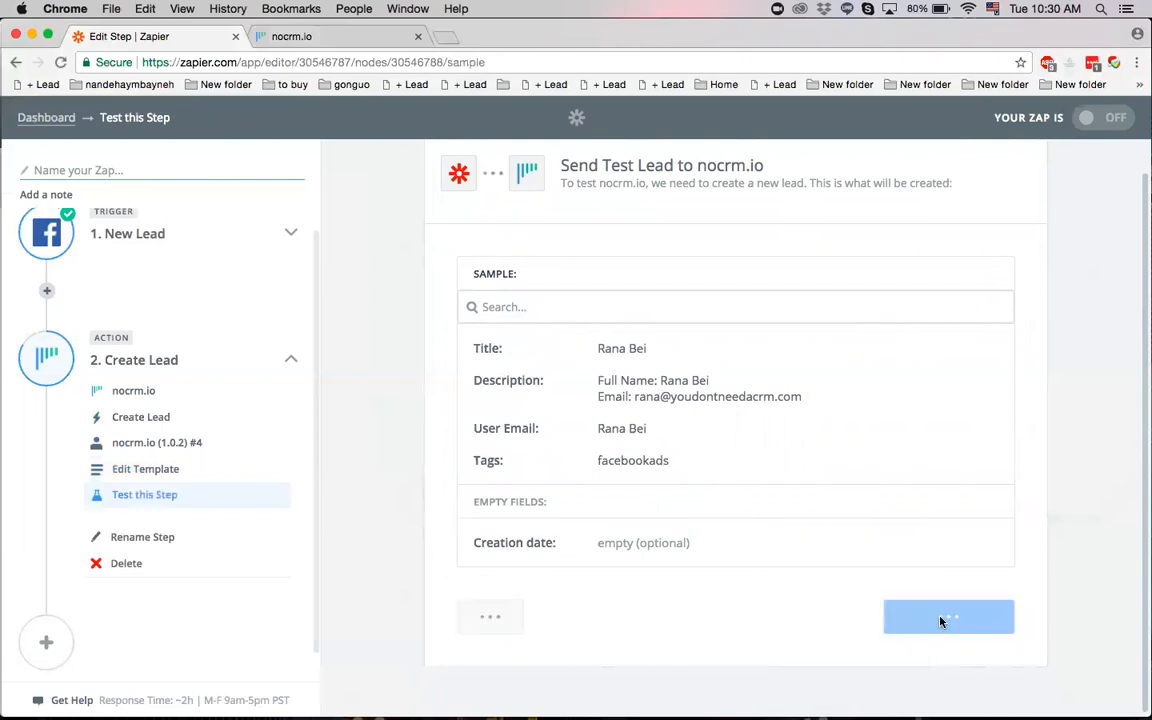
scroll(940, 621, "down", 6)
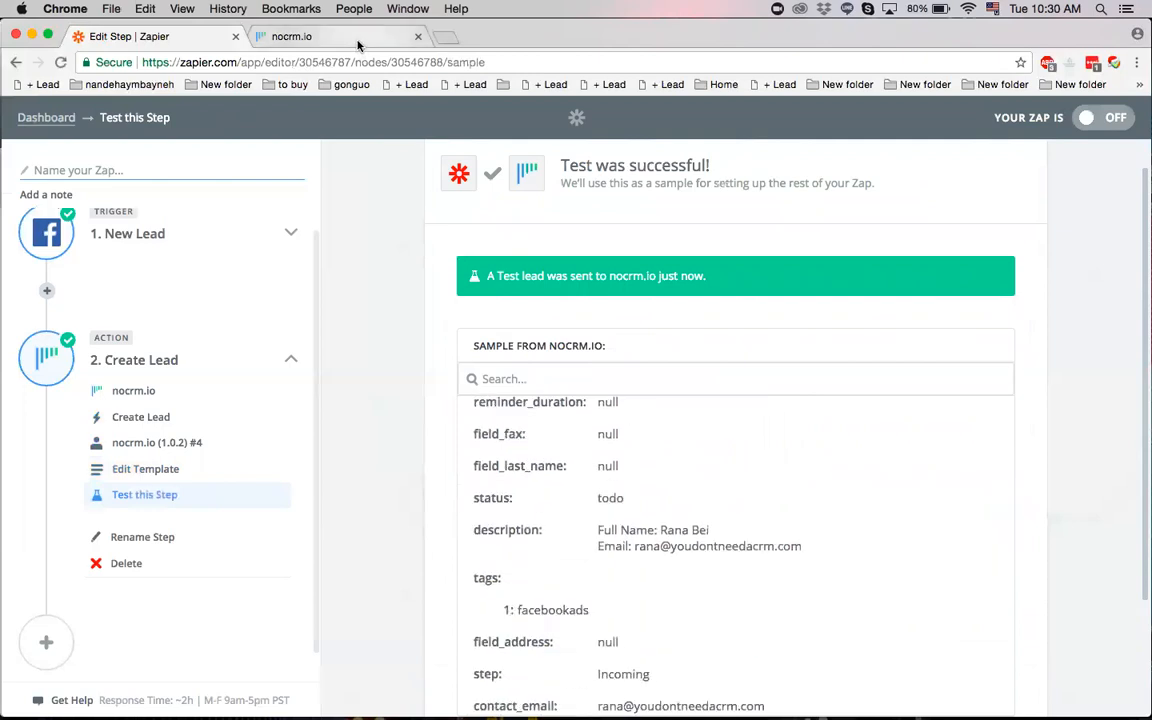
Switch to nocrm.io and open the newest lead from the dashboard's activity feed to check its details.
left_click(323, 40)
mouse_move(413, 117)
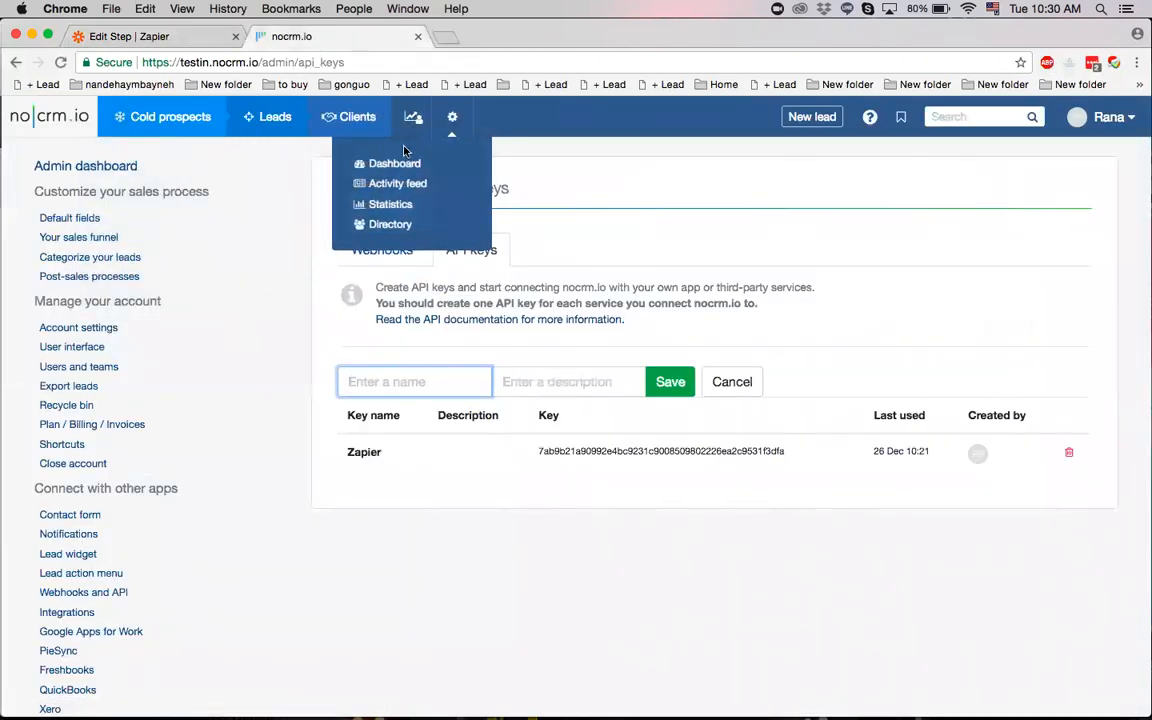
left_click(399, 166)
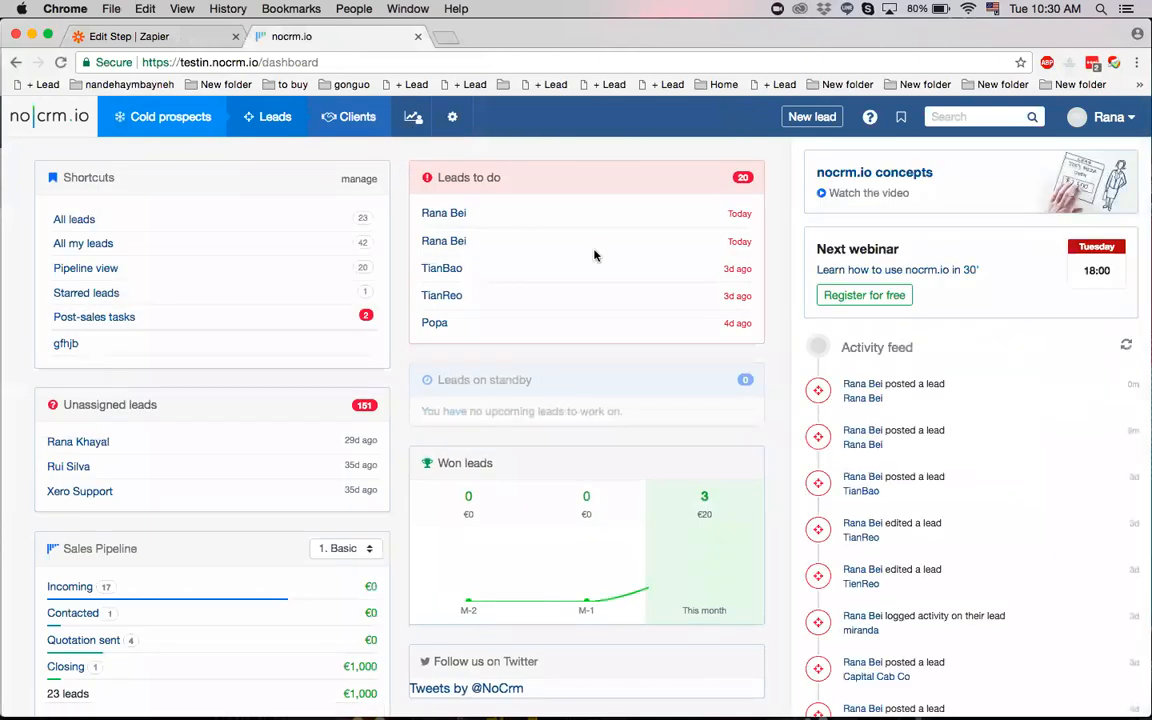
left_click(862, 397)
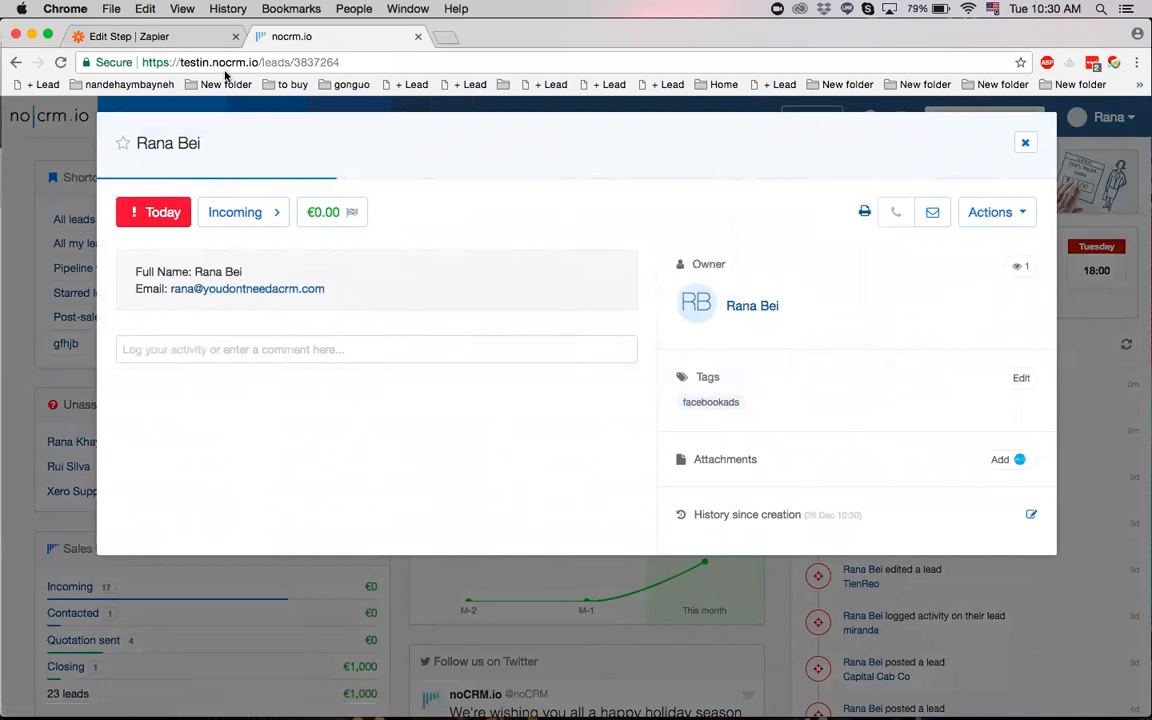
Return to Zapier, finish the Create Lead test, name the Zap "Facebook Lead Ads" and turn it on.
left_click(172, 42)
scroll(658, 489, "down", 10)
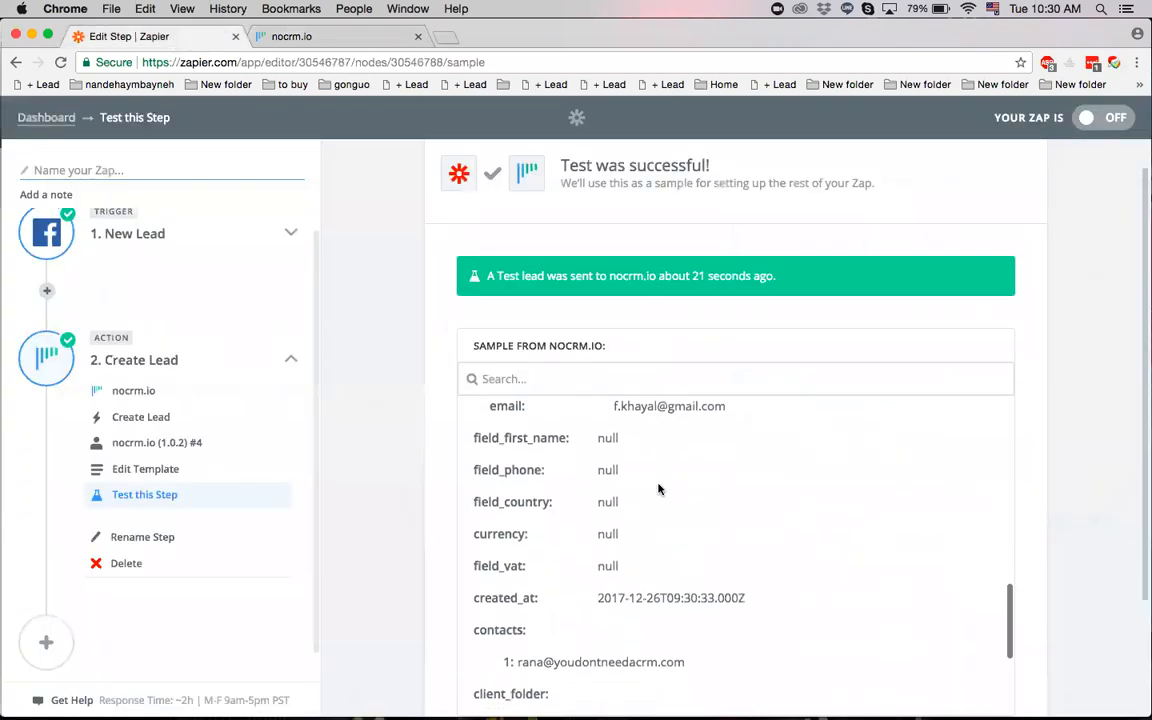
left_click(996, 618)
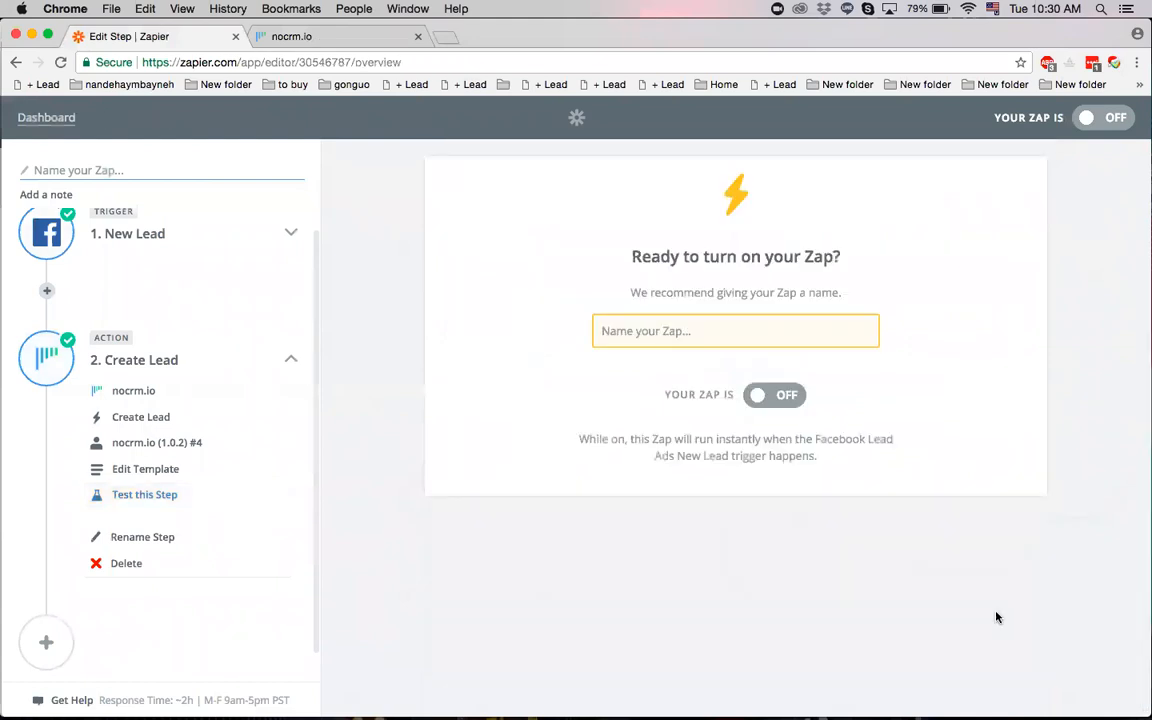
type("Facebook Lead Ads")
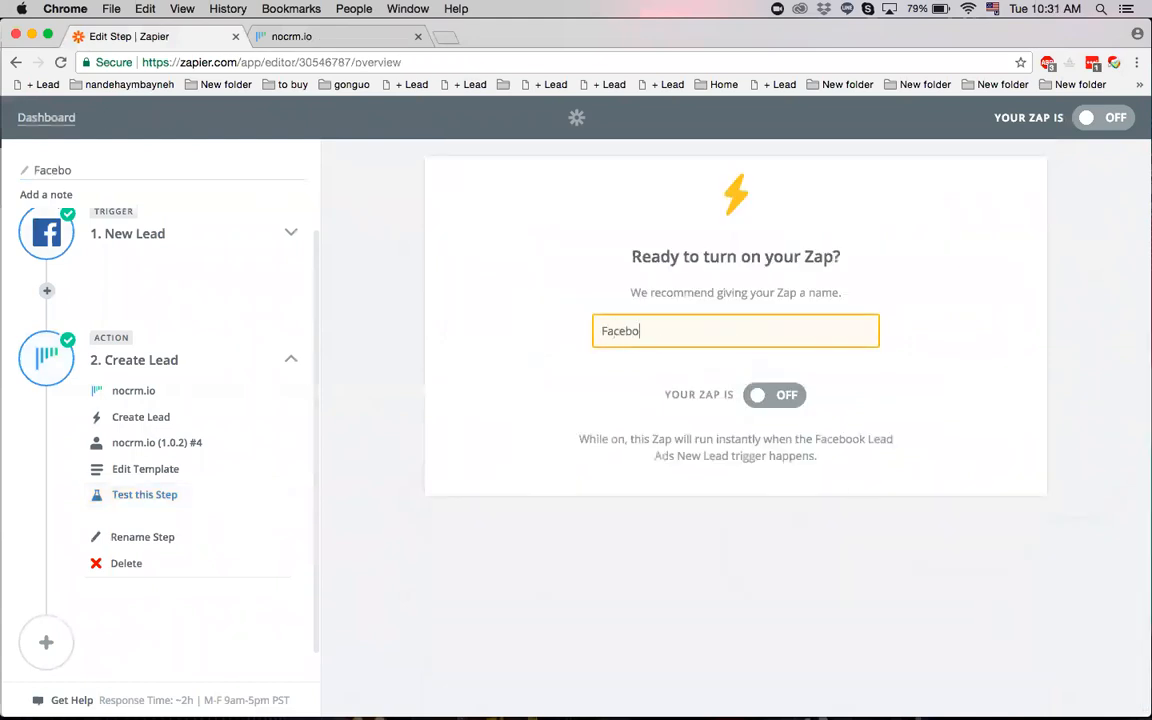
left_click(764, 390)
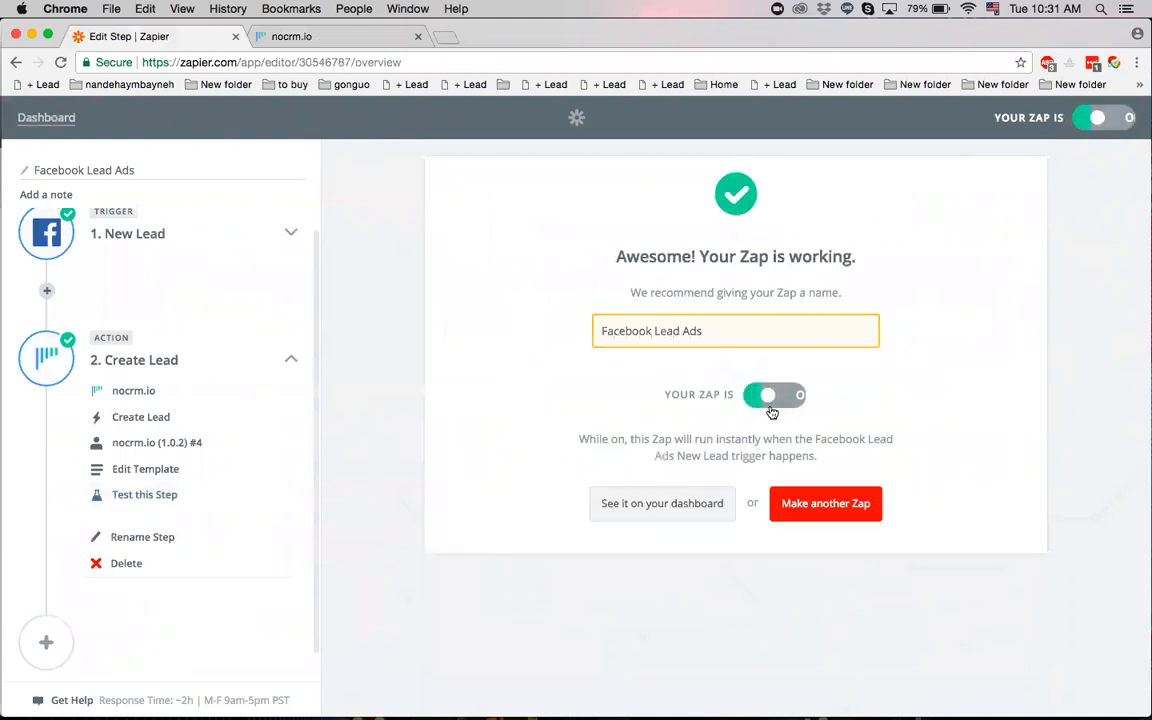